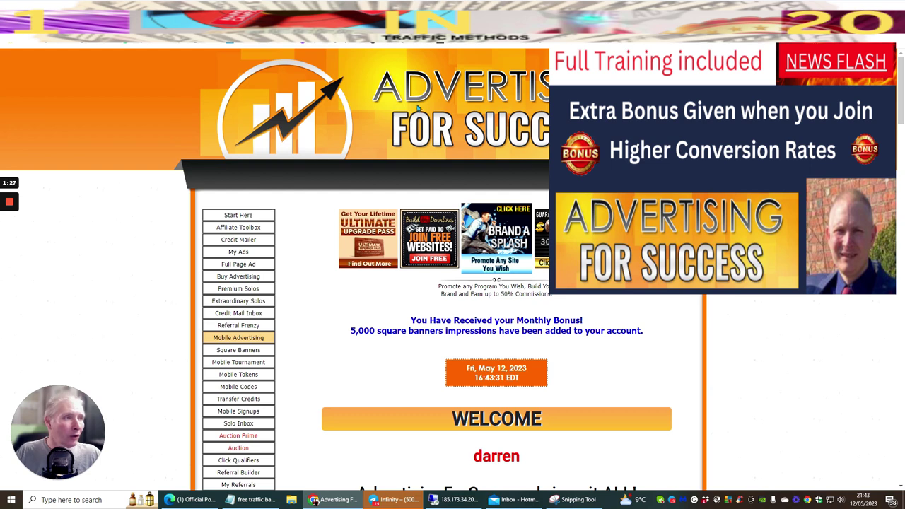
Look through the Advertising For Success members' home page, from the welcome section down to the footer.
scroll(367, 332, down, 4)
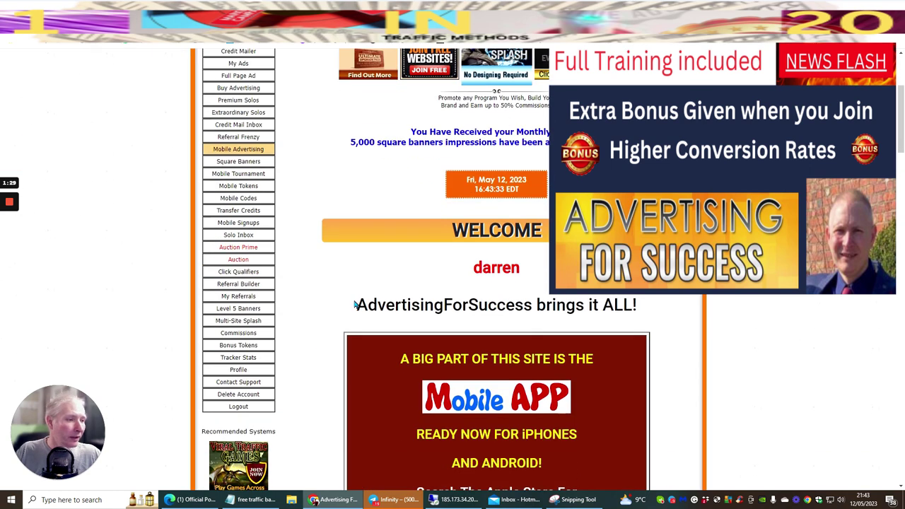
scroll(484, 236, down, 7)
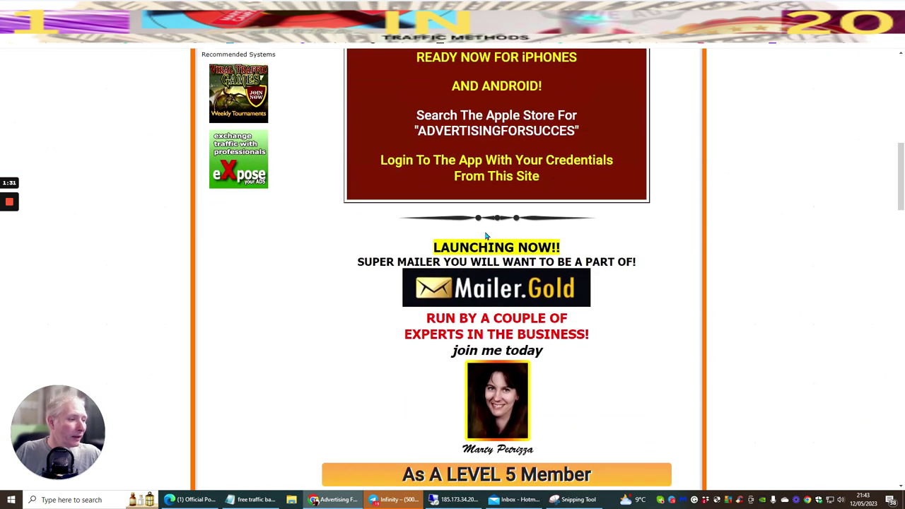
scroll(486, 237, down, 8)
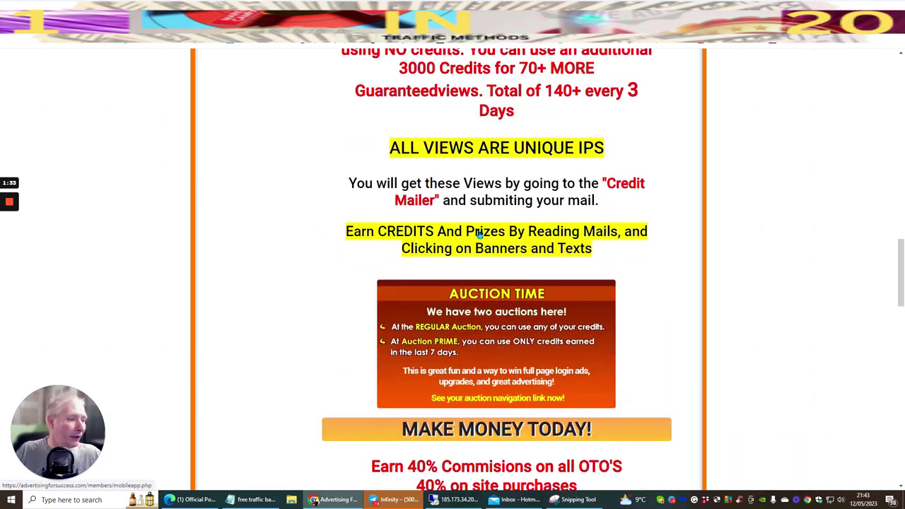
scroll(479, 234, down, 15)
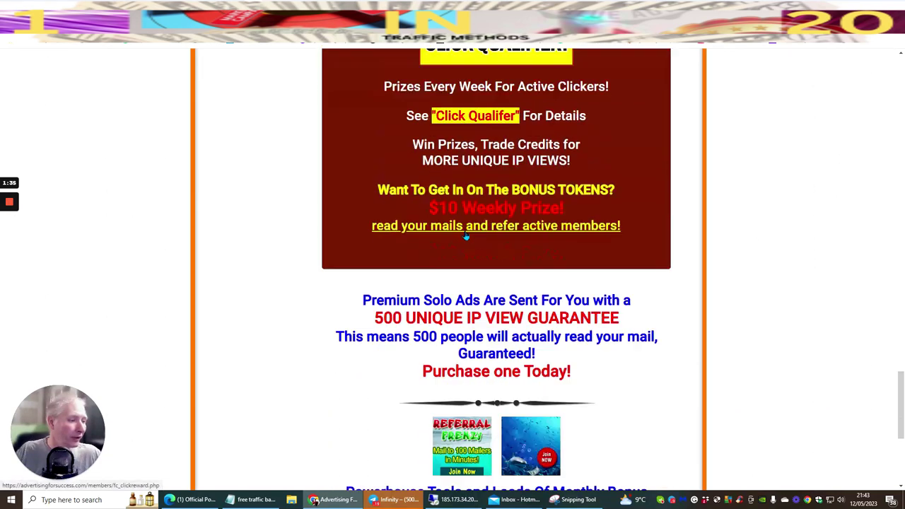
scroll(465, 236, down, 1)
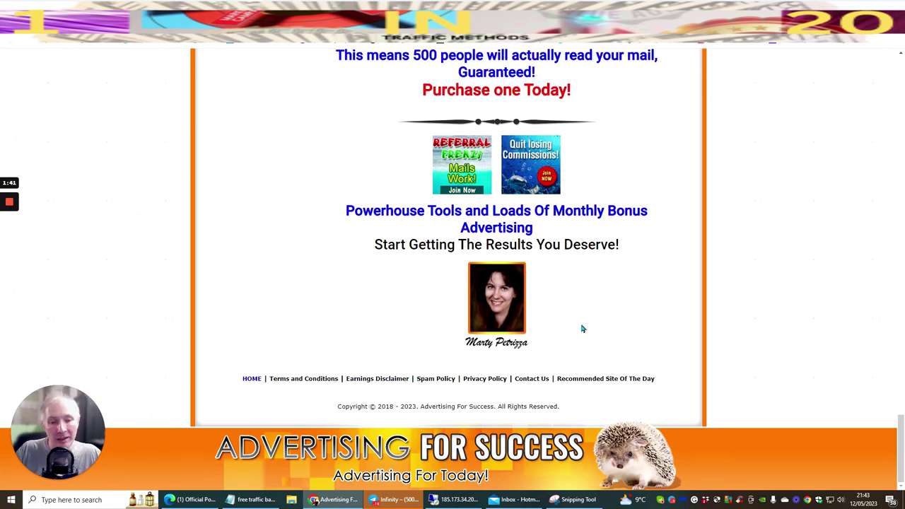
click(498, 357)
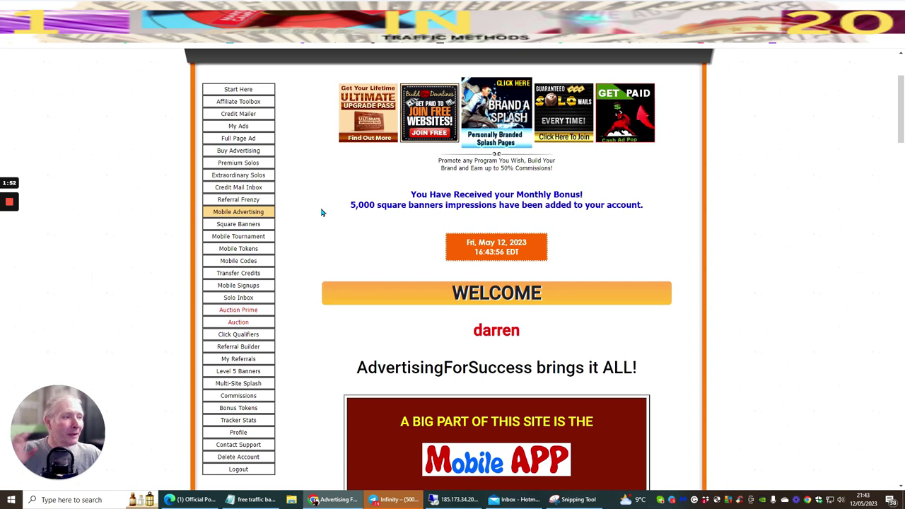
Open the Affiliate Toolbox page and highlight the verified members figure.
click(228, 102)
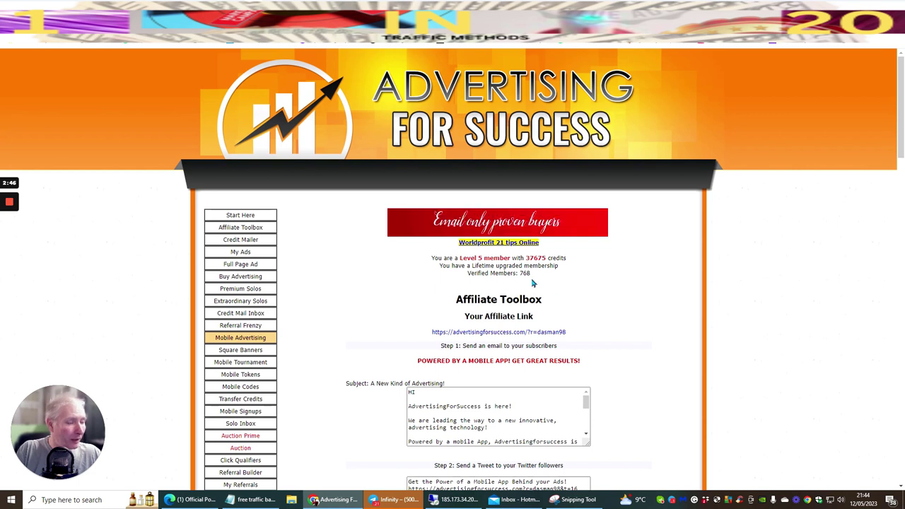
double_click(523, 273)
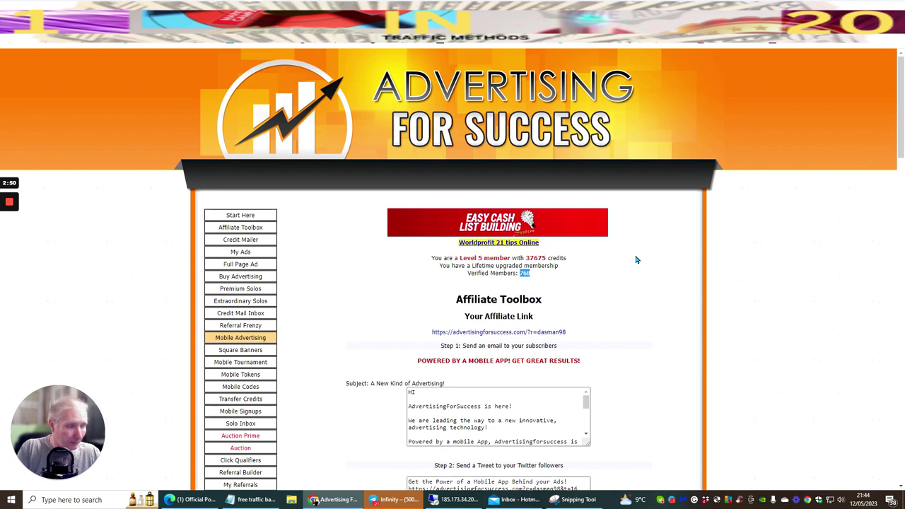
scroll(620, 253, down, 1)
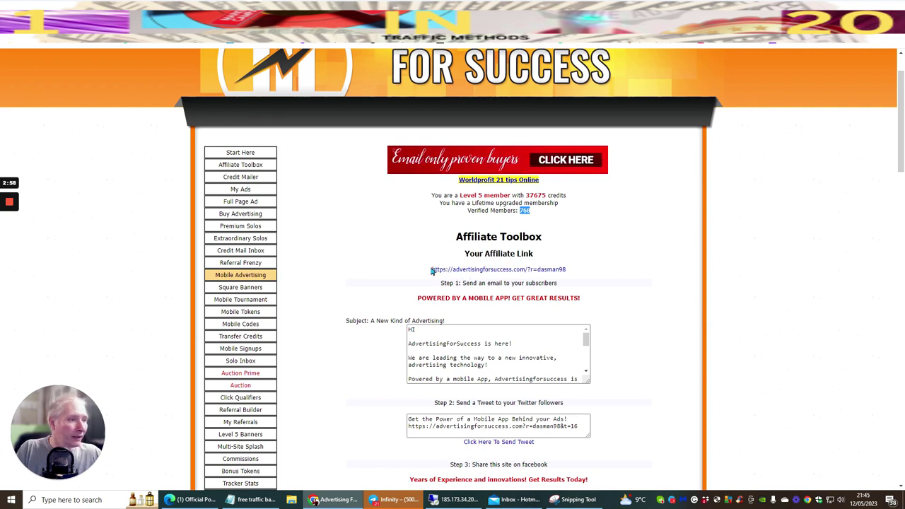
Copy the affiliate link from the Affiliate Toolbox and open it in a new browser tab.
drag(439, 270, 541, 269)
triple_click(541, 268)
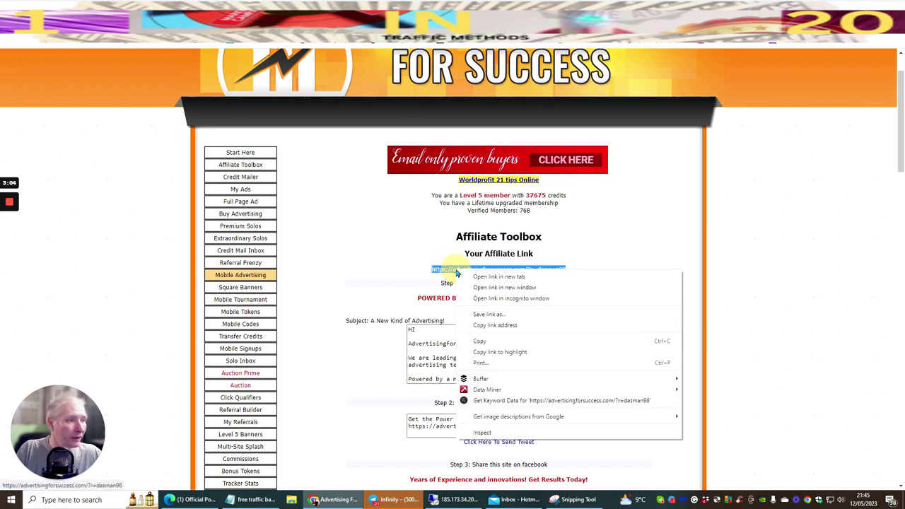
right_click(456, 271)
click(477, 341)
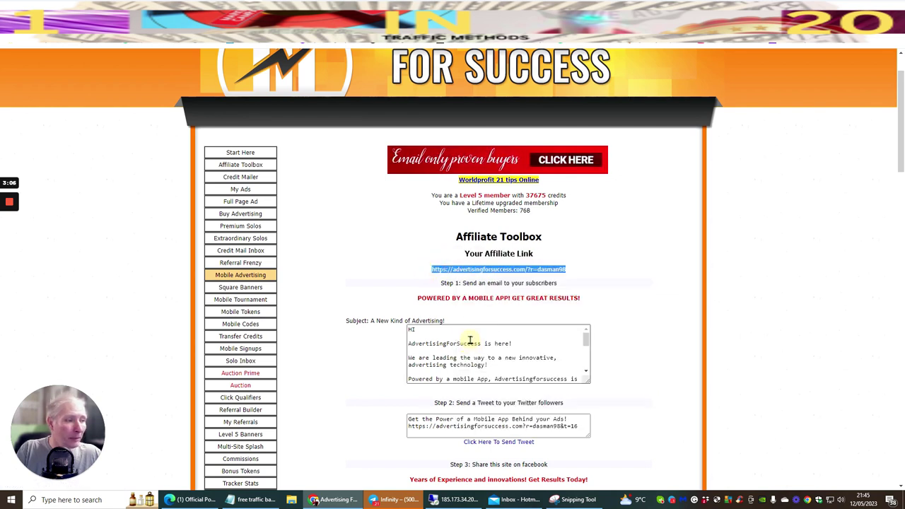
click(626, 248)
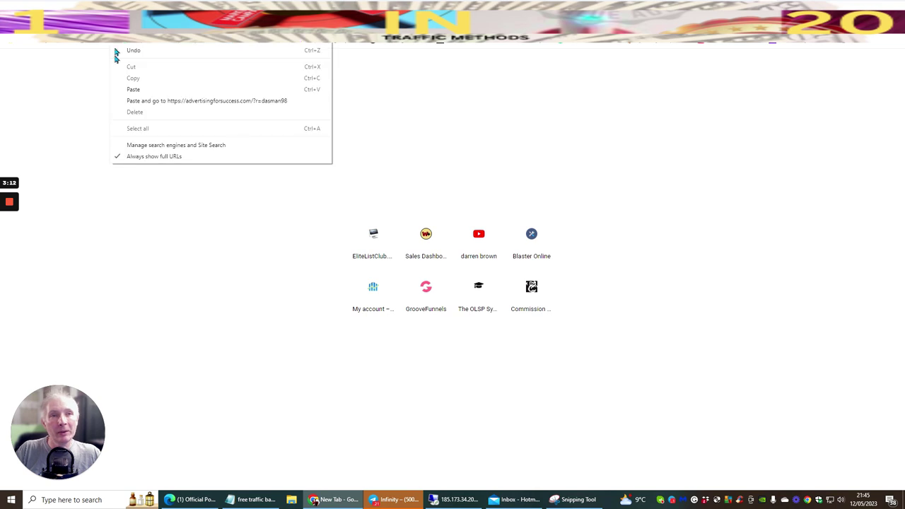
click(126, 101)
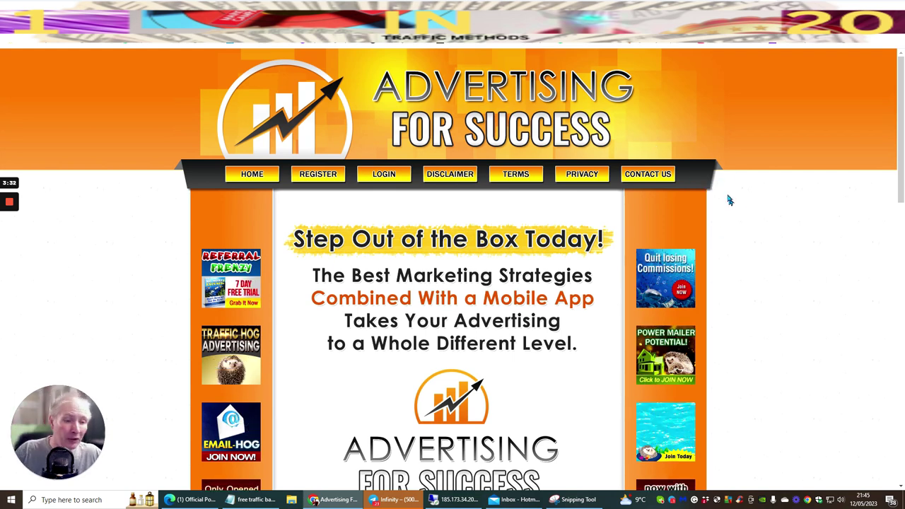
Review the public landing page behind the affiliate link, down to its footer and back up to the headline.
scroll(727, 184, down, 6)
scroll(725, 176, down, 5)
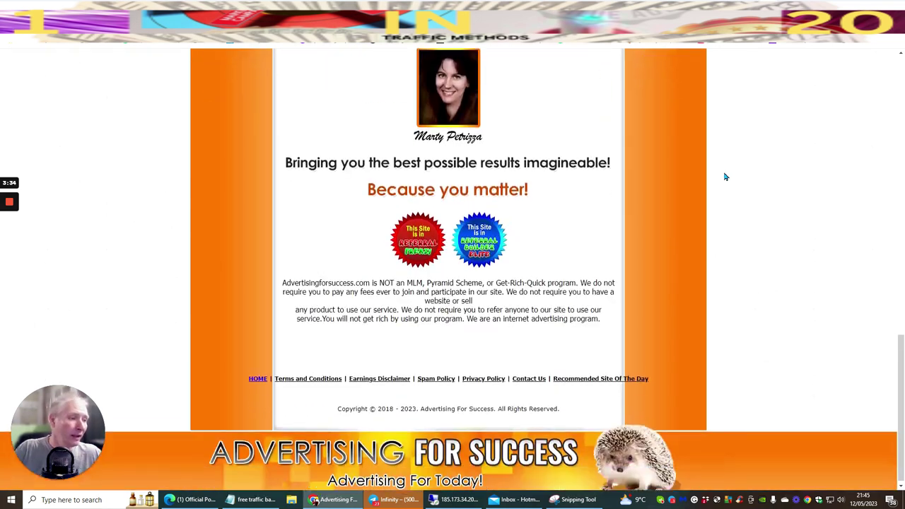
scroll(723, 180, down, 1)
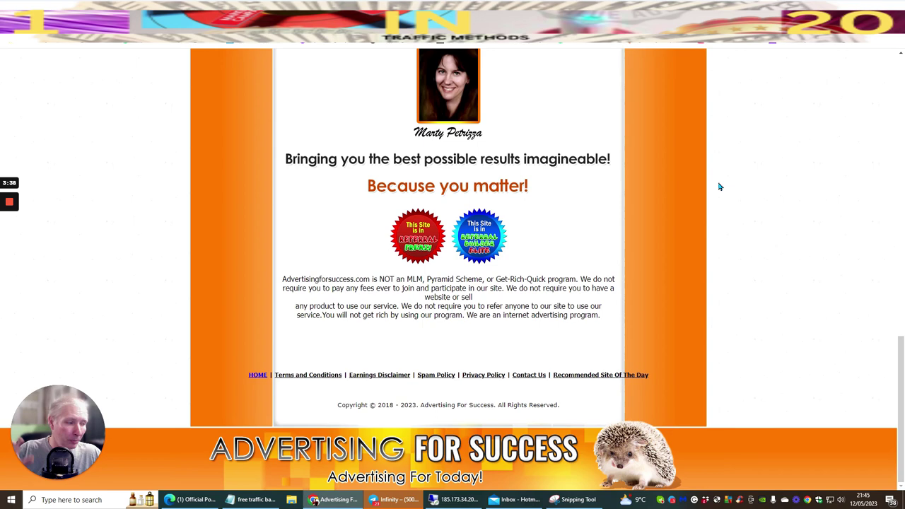
scroll(715, 207, up, 12)
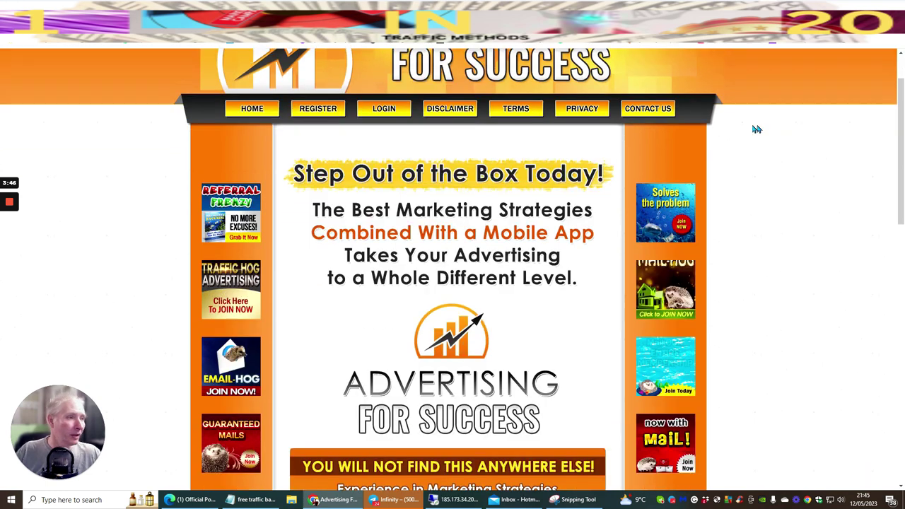
scroll(754, 129, down, 2)
scroll(752, 127, up, 3)
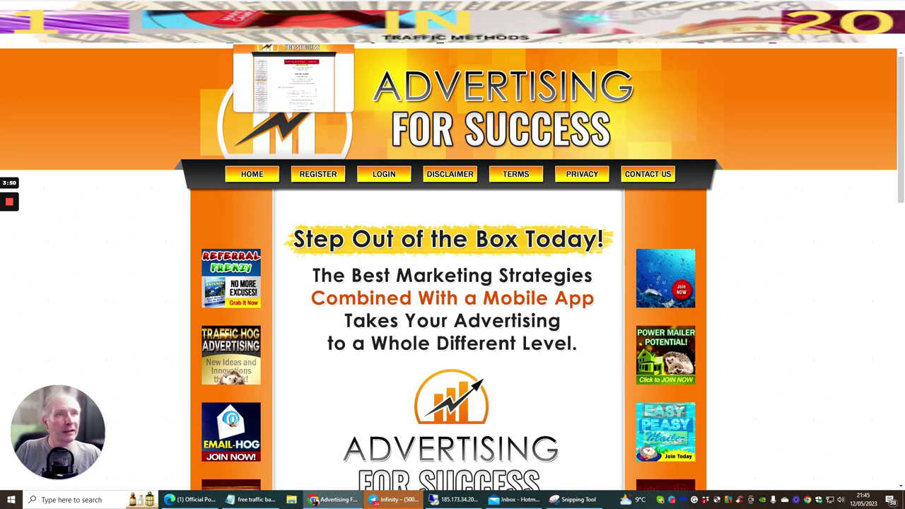
Return to the Affiliate Toolbox page and review its promotion steps, including the email, tweet, Facebook and splash page materials.
key(ctrl+Tab)
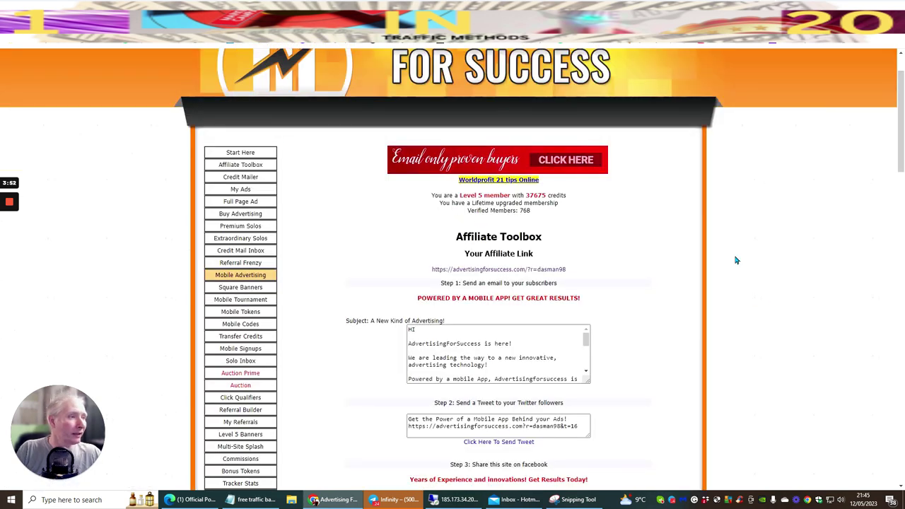
scroll(446, 151, down, 2)
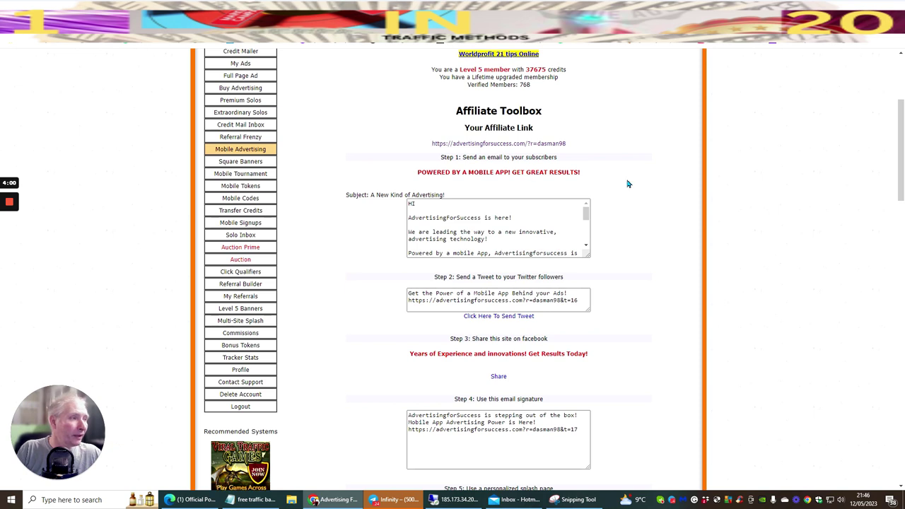
scroll(627, 184, down, 3)
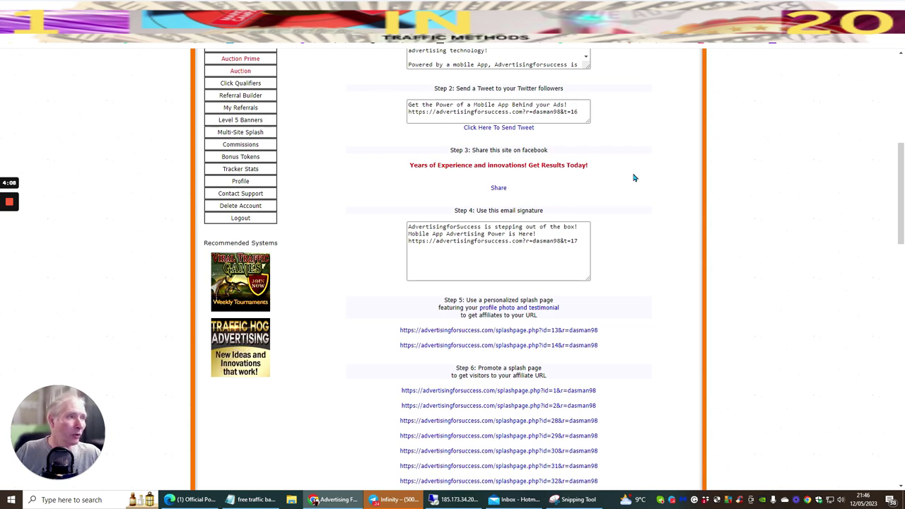
scroll(634, 177, up, 2)
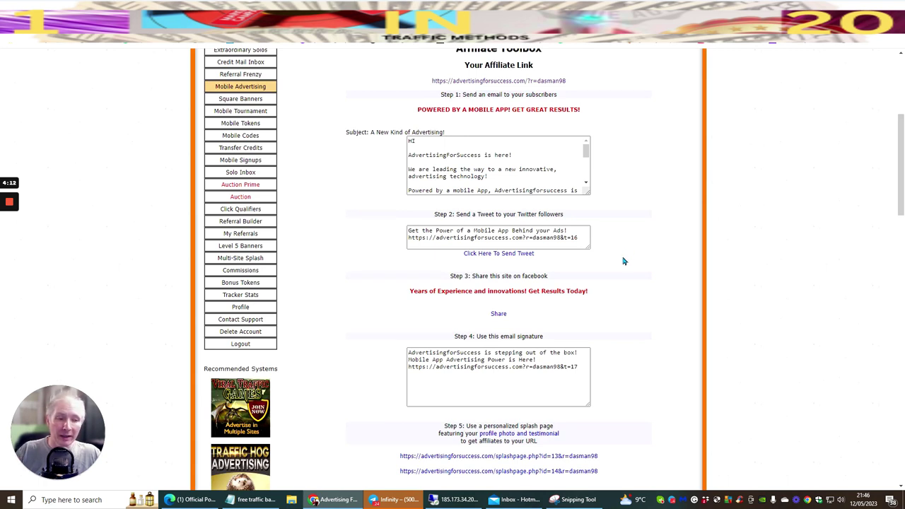
click(435, 230)
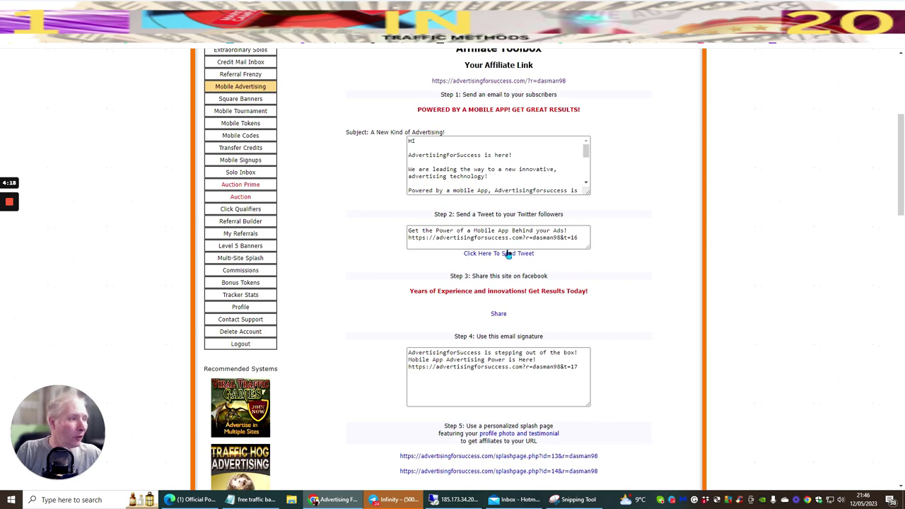
click(572, 255)
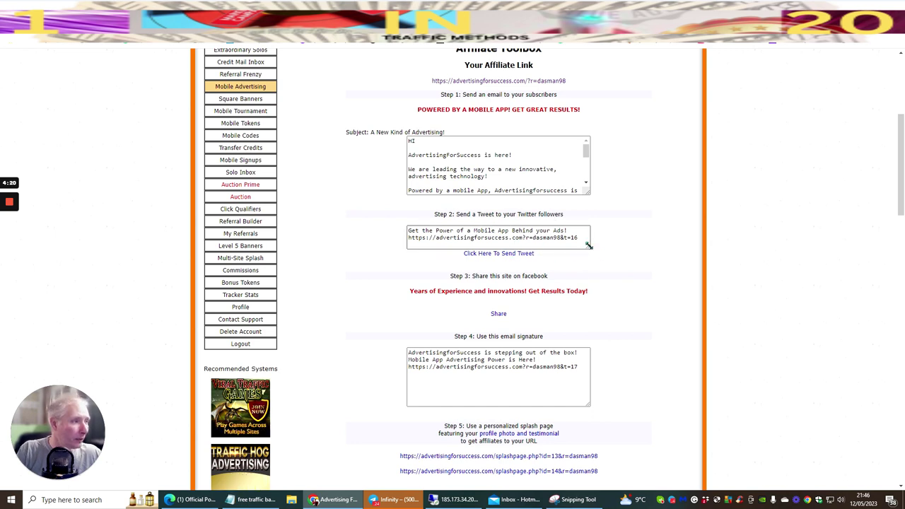
Enlarge the Step 2 tweet text box and copy the whole ready-made tweet with its affiliate link.
drag(588, 244, 609, 260)
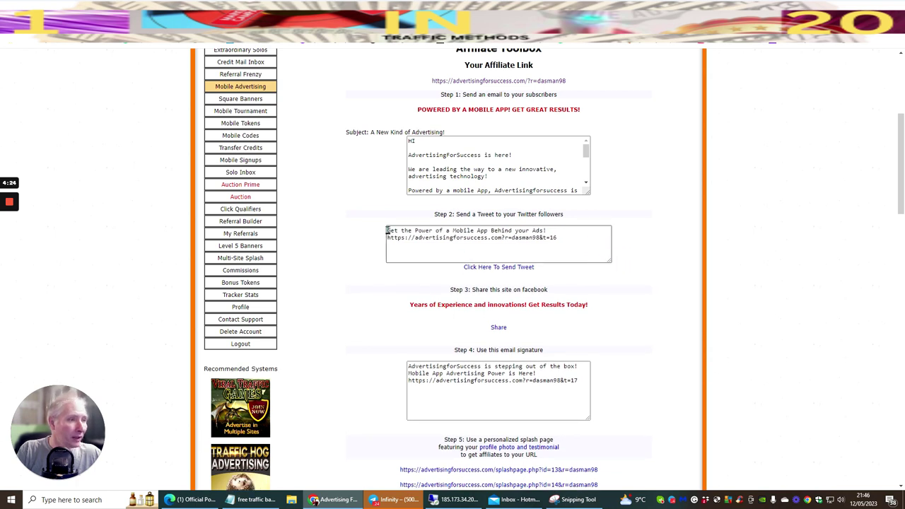
drag(387, 230, 563, 247)
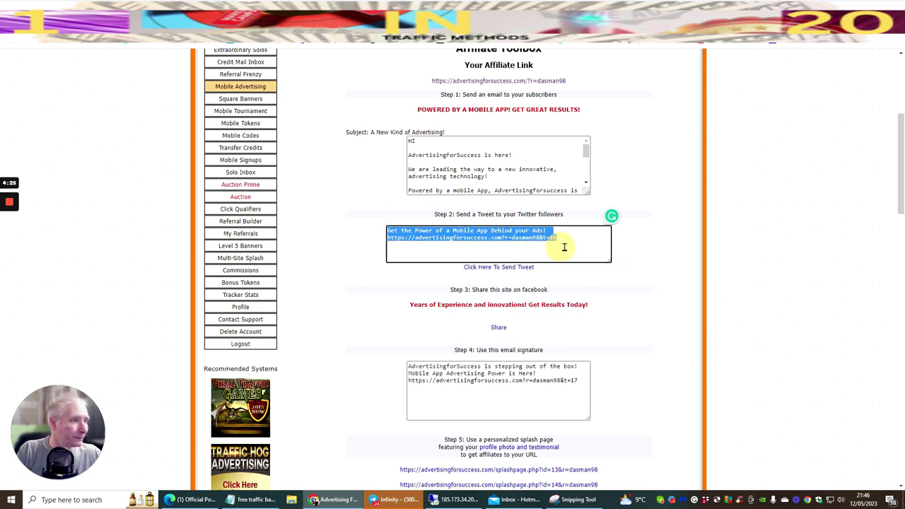
right_click(503, 238)
click(518, 270)
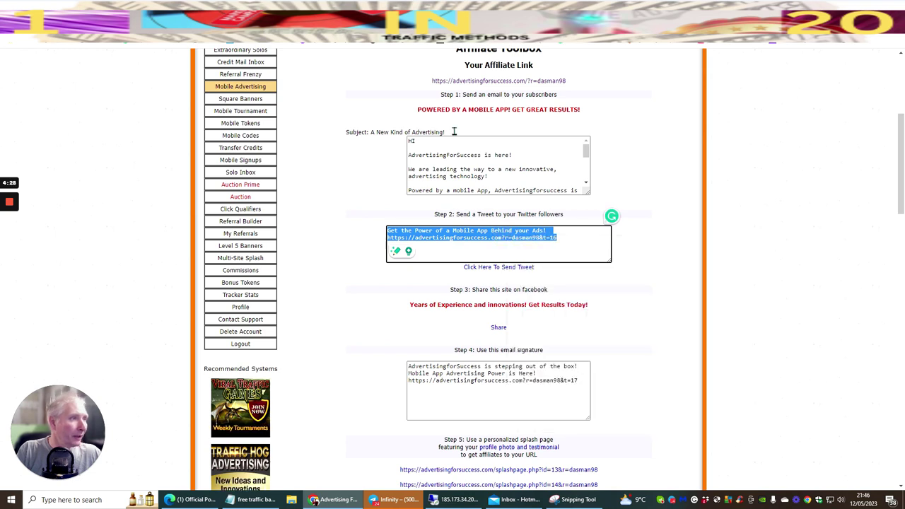
click(508, 28)
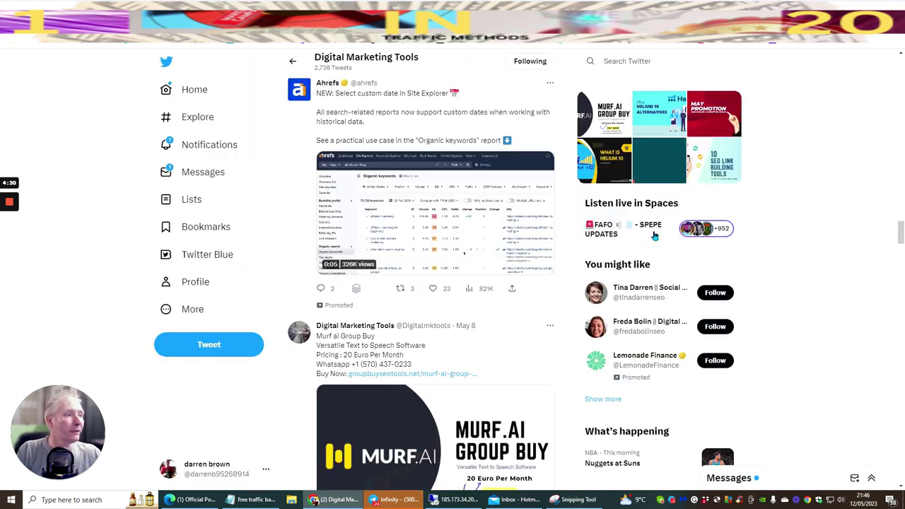
scroll(489, 175, up, 3)
scroll(472, 172, up, 4)
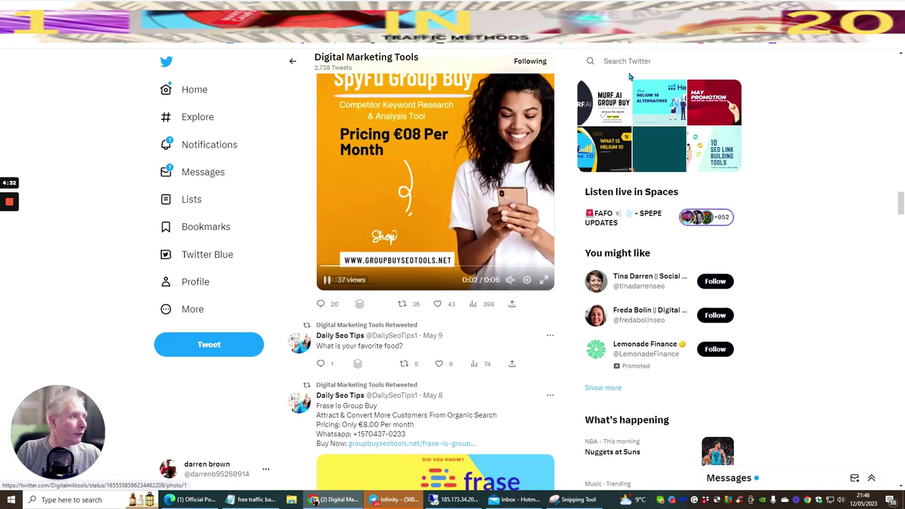
click(640, 61)
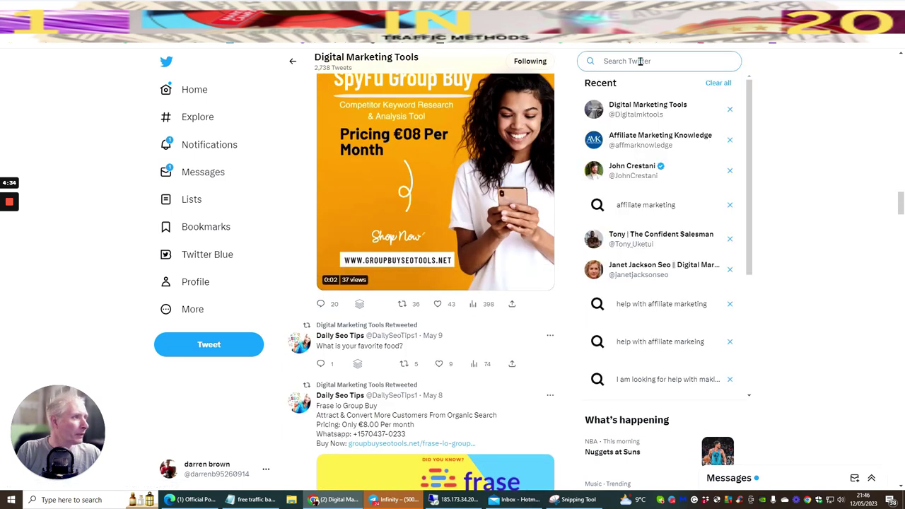
click(629, 168)
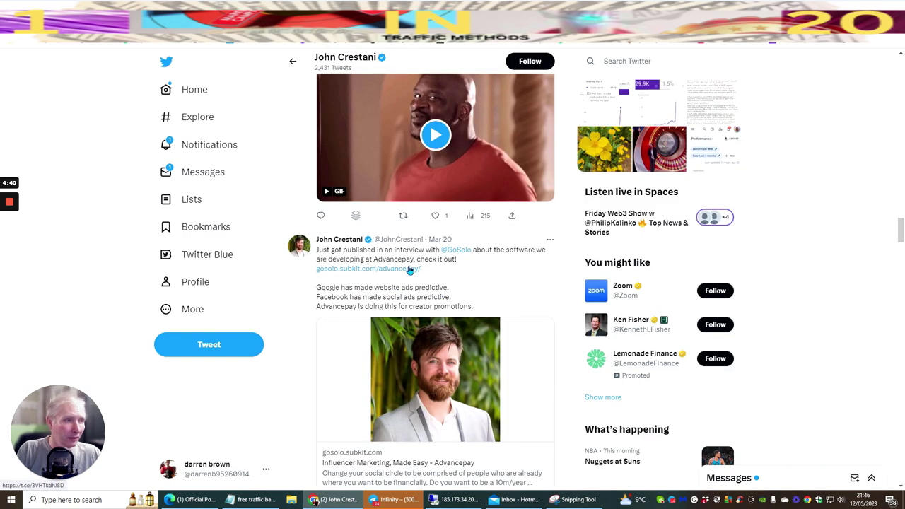
scroll(403, 226, down, 5)
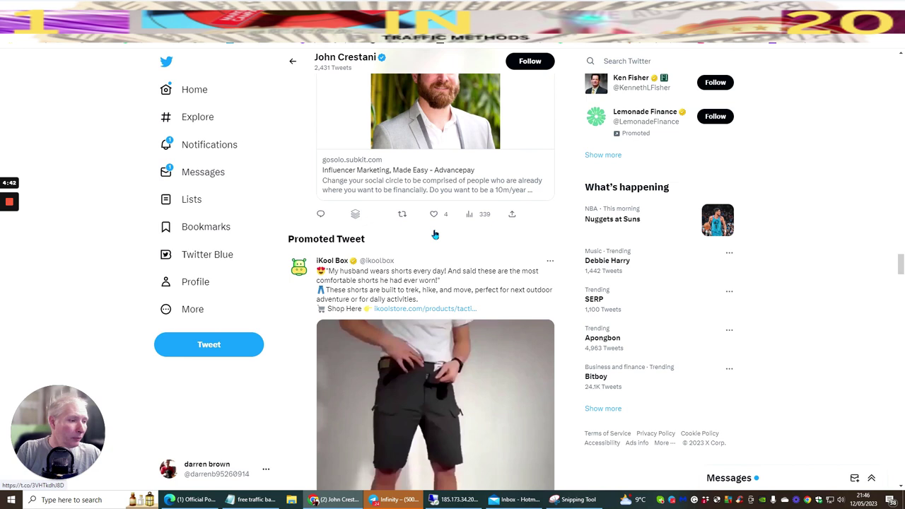
scroll(412, 177, down, 6)
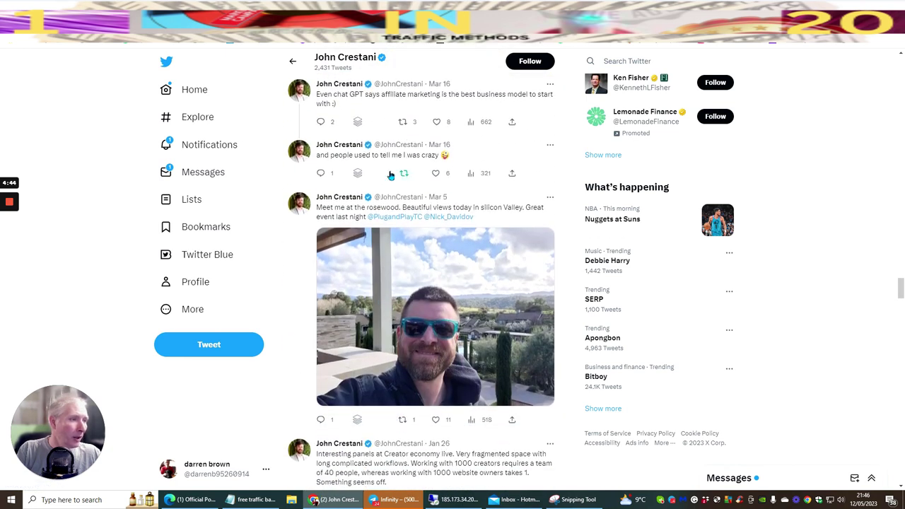
scroll(417, 169, down, 3)
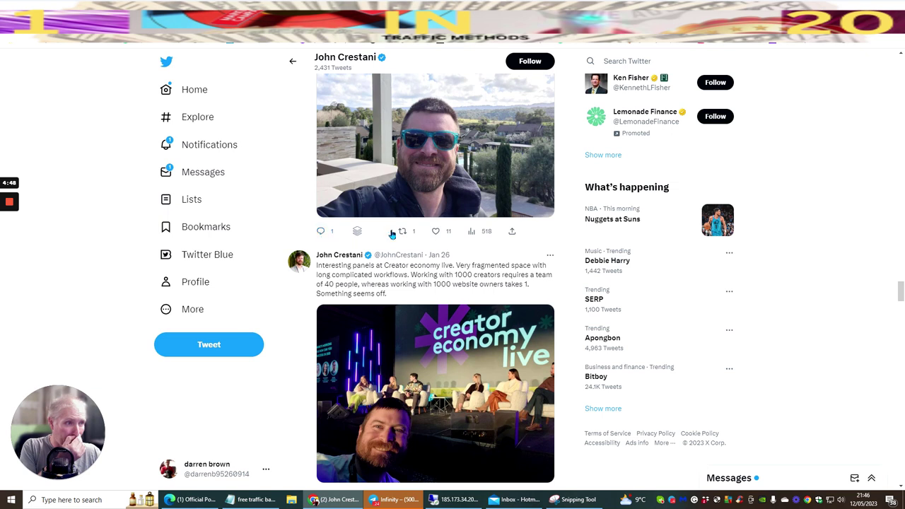
scroll(392, 234, down, 5)
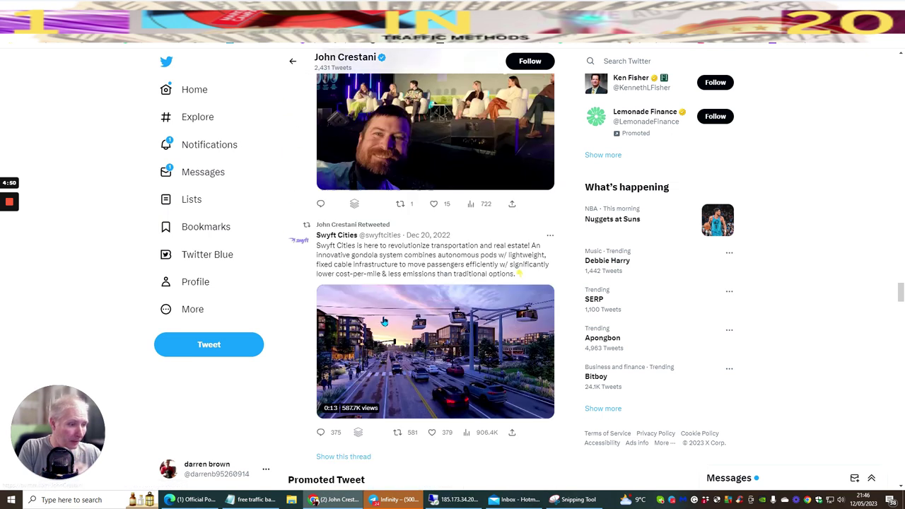
scroll(384, 321, down, 4)
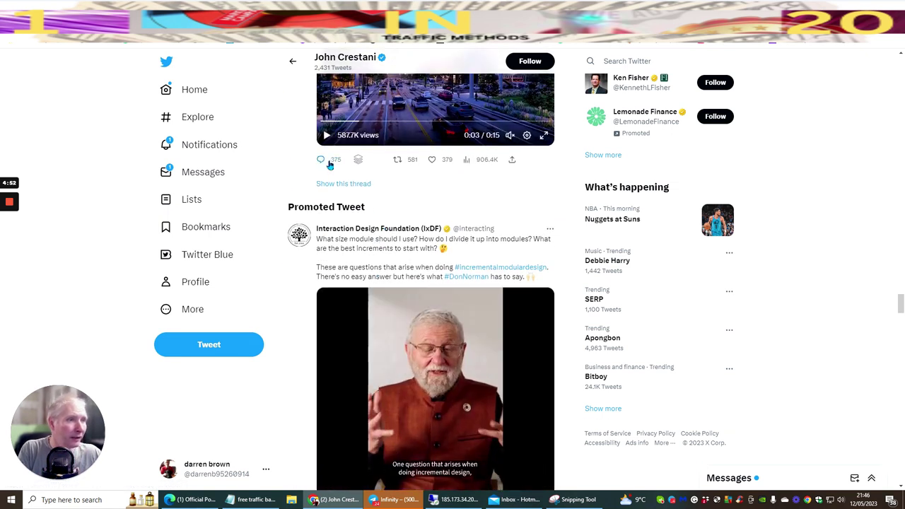
click(321, 161)
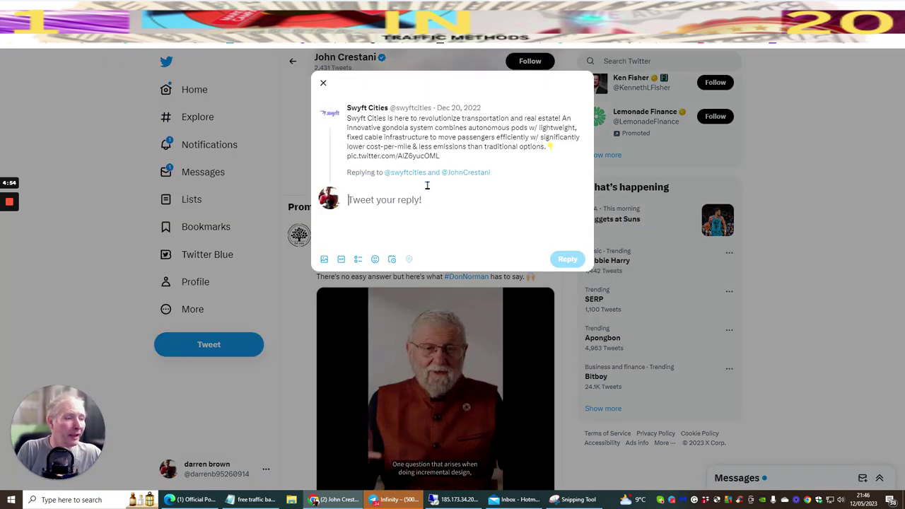
right_click(389, 203)
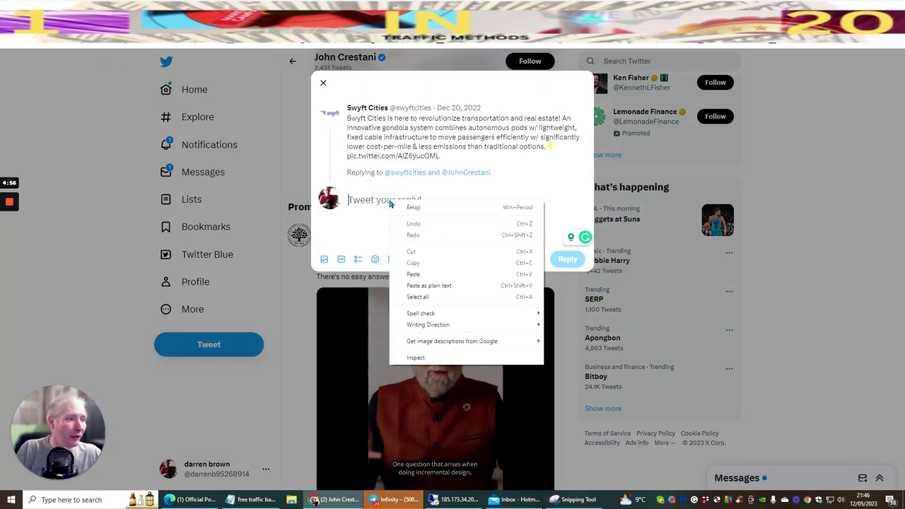
click(404, 286)
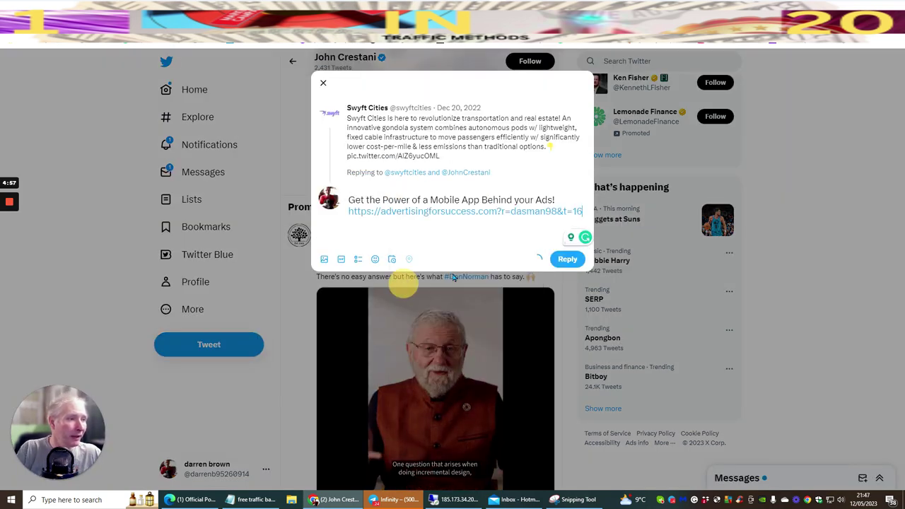
click(567, 259)
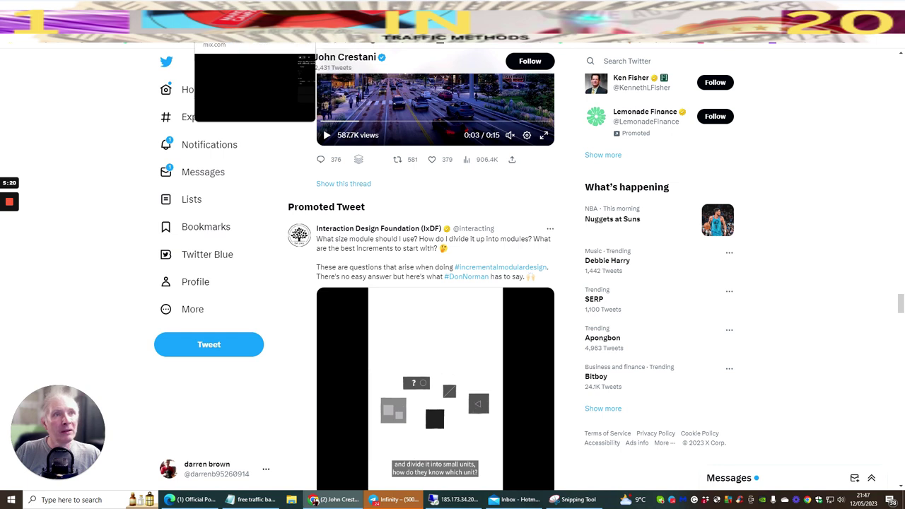
Return to the Affiliate Toolbox page and copy the first splash page link listed under Step 6.
click(283, 32)
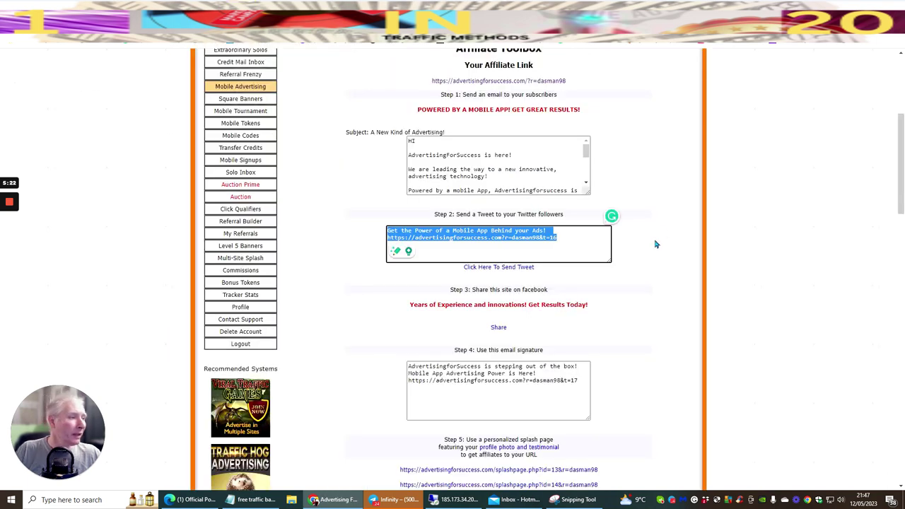
scroll(659, 248, down, 5)
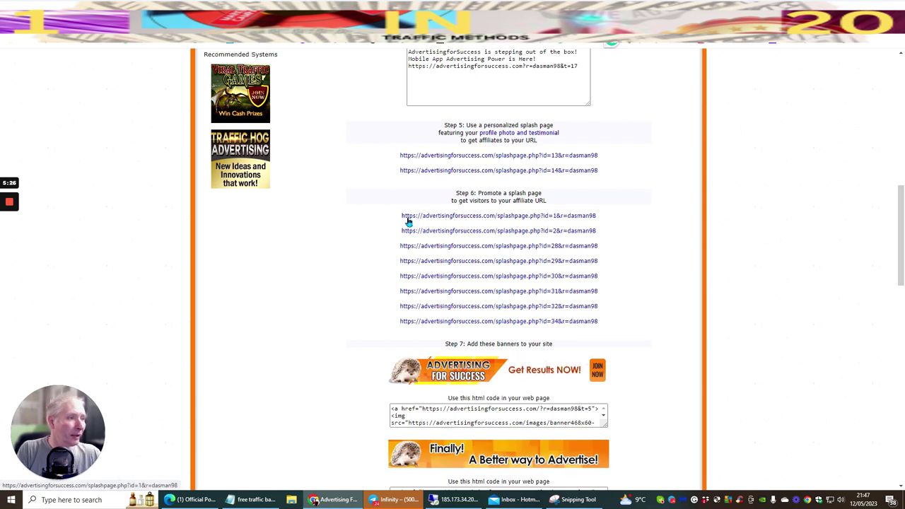
drag(398, 218, 616, 222)
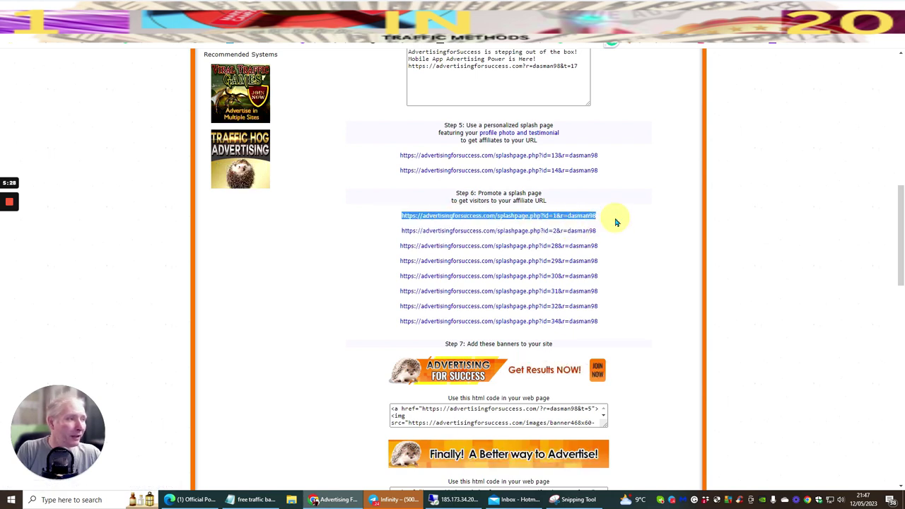
right_click(592, 218)
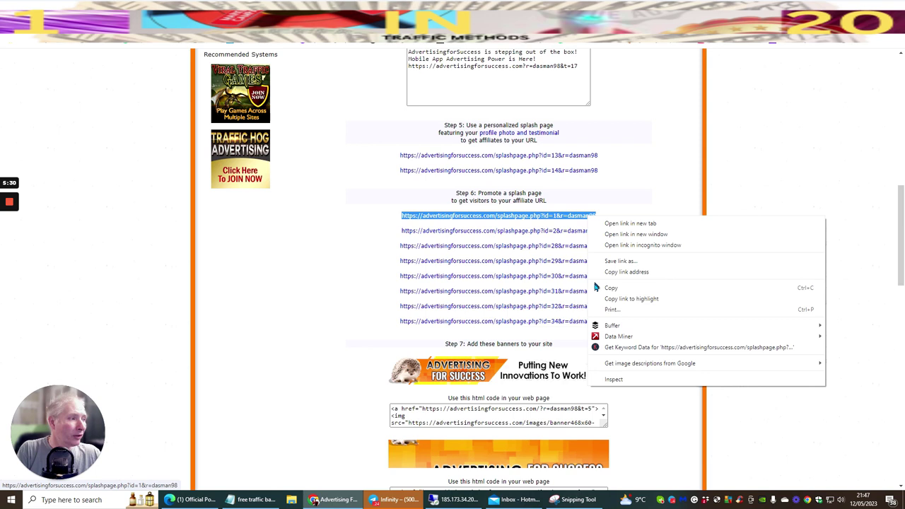
click(607, 287)
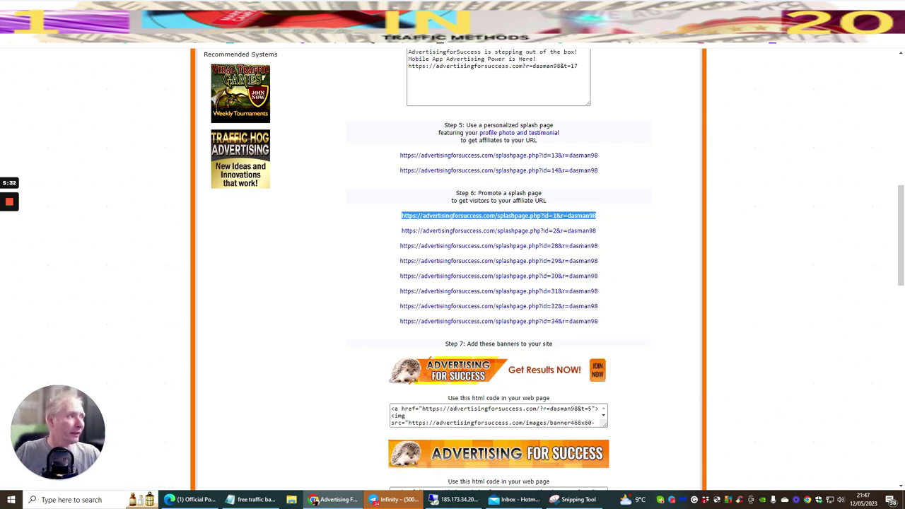
Load the copied splash page link in a new browser tab.
key(ctrl+t)
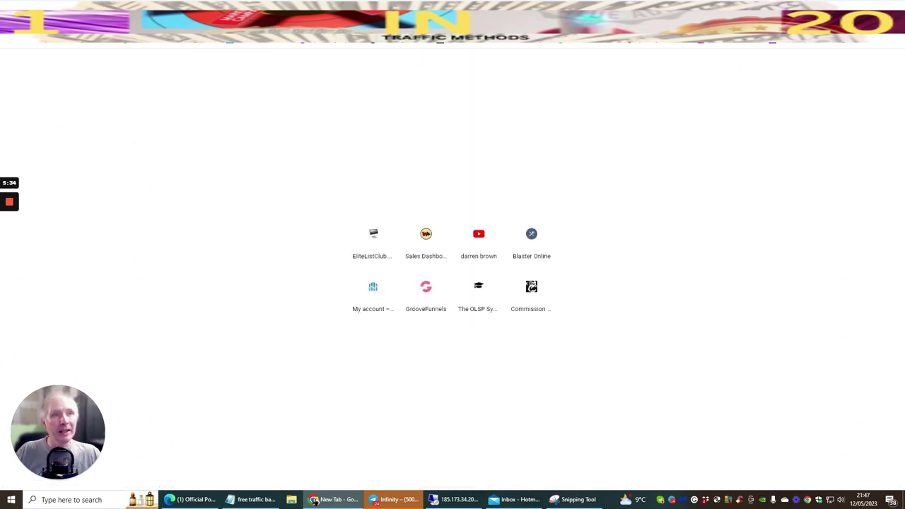
right_click(192, 41)
click(208, 99)
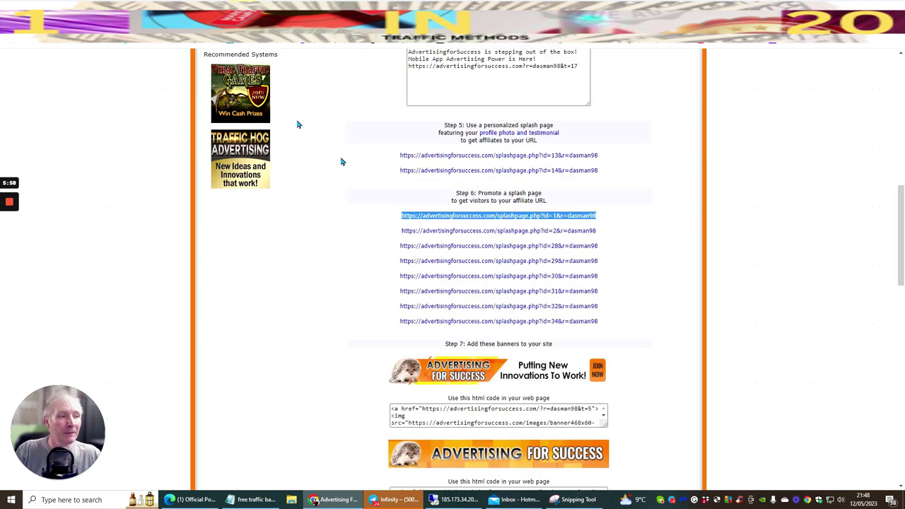
Review the Step 7 banners and their HTML codes on the Affiliate Toolbox page, down to the footer and back up.
scroll(661, 198, down, 3)
scroll(649, 170, down, 1)
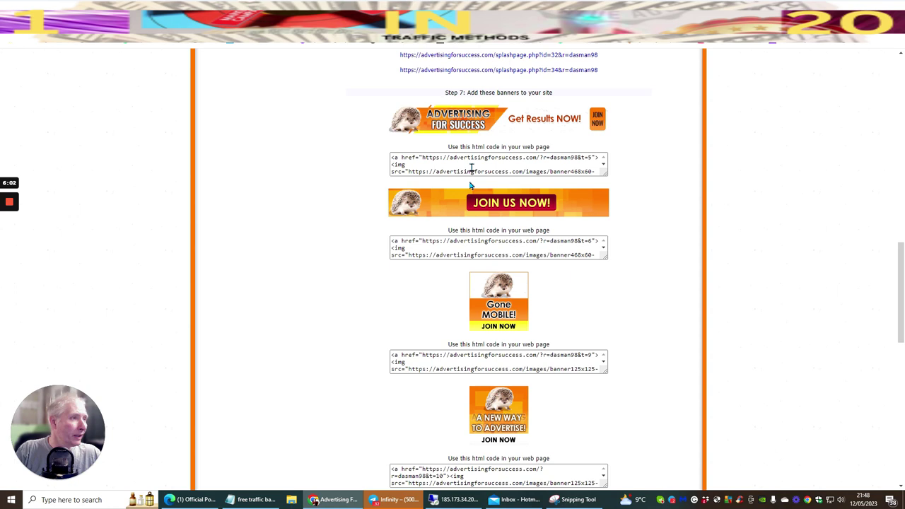
scroll(661, 197, down, 8)
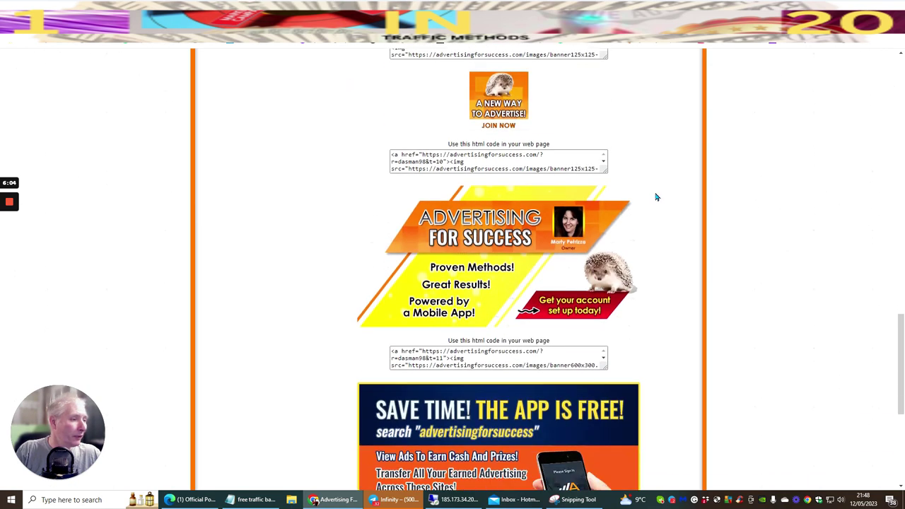
scroll(654, 193, down, 6)
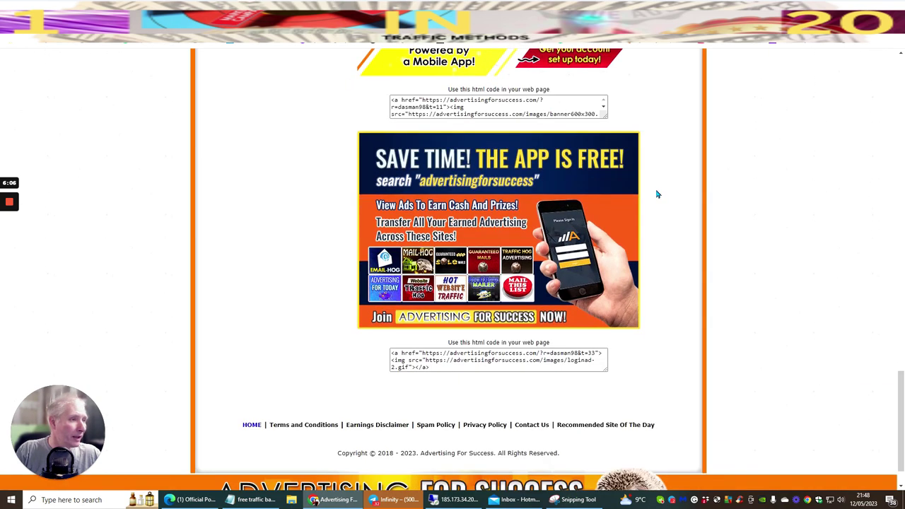
scroll(657, 194, down, 1)
scroll(657, 196, up, 2)
scroll(657, 196, up, 2)
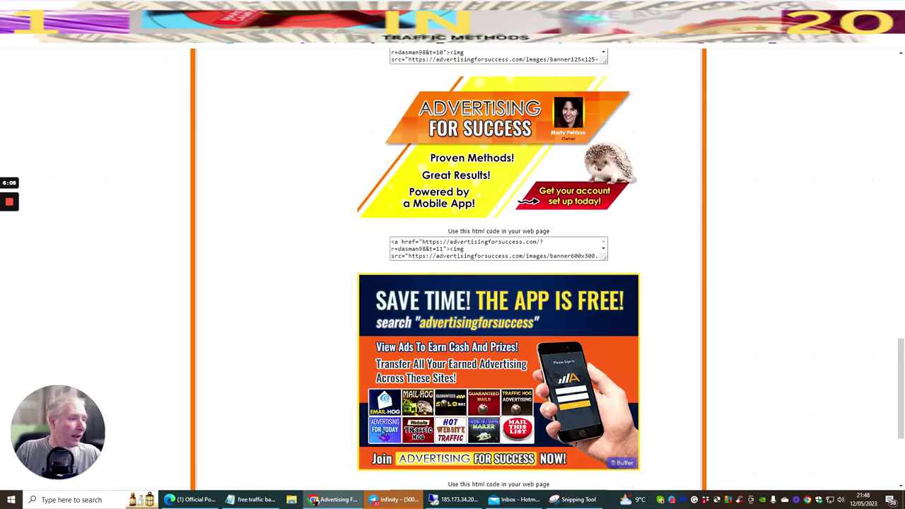
scroll(658, 196, up, 5)
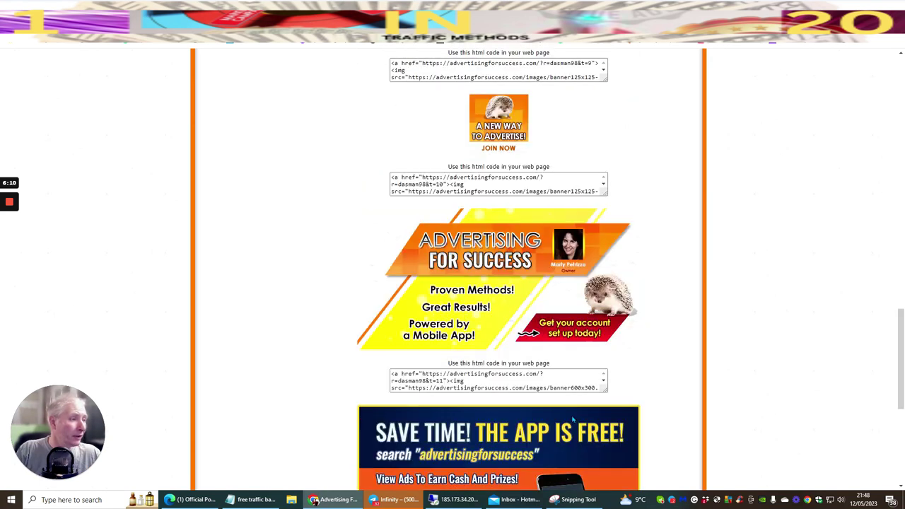
scroll(672, 253, up, 3)
scroll(657, 262, up, 1)
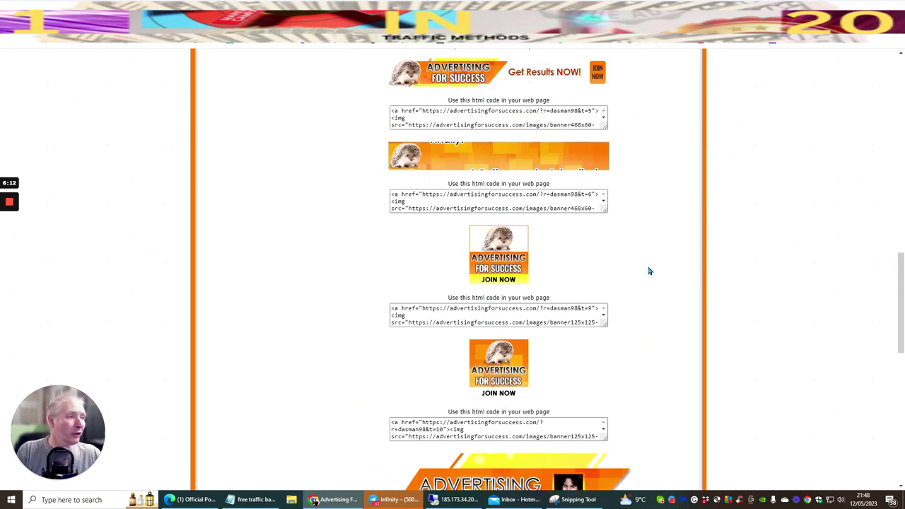
scroll(650, 251, up, 3)
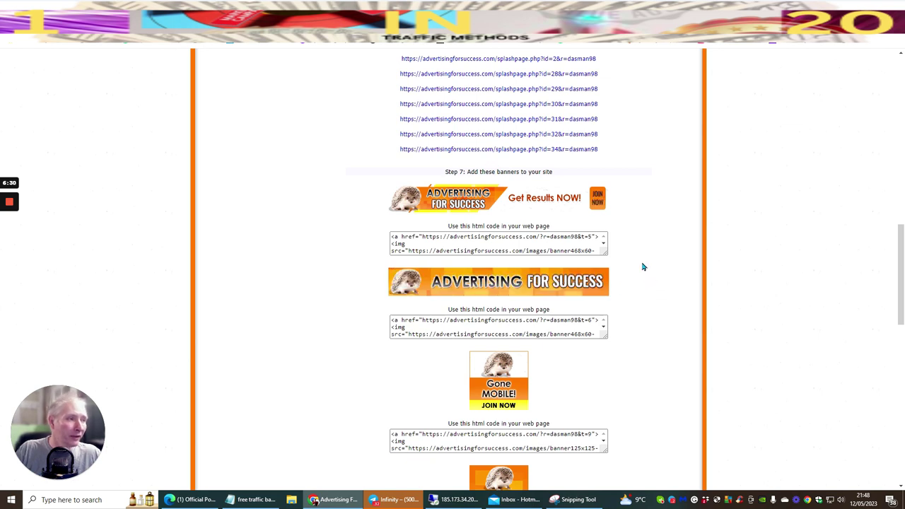
scroll(643, 266, up, 15)
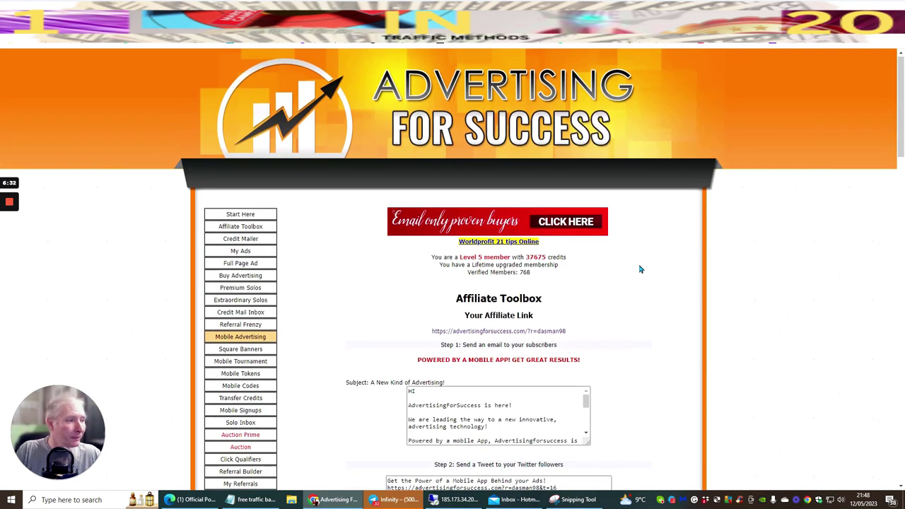
Open the My Ads page, check the mailer and solo ad stats, and open the setup form for adding banners.
scroll(640, 269, down, 1)
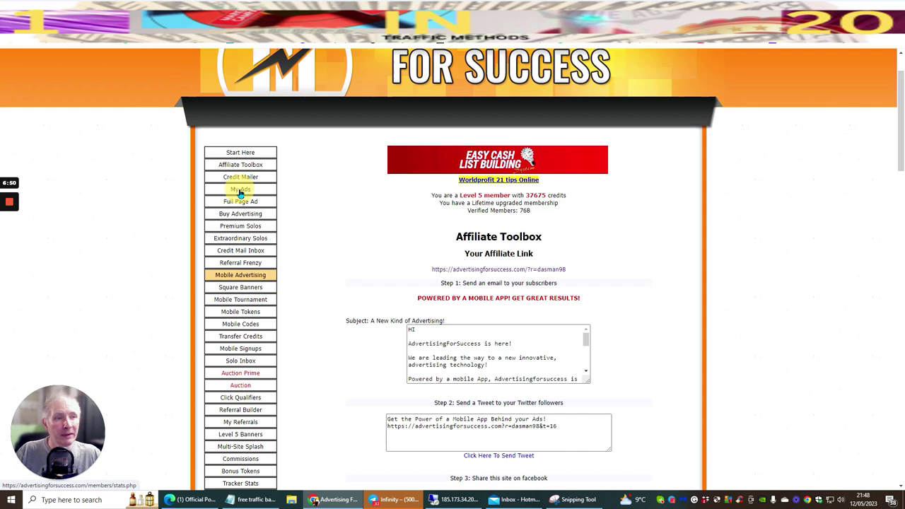
click(320, 211)
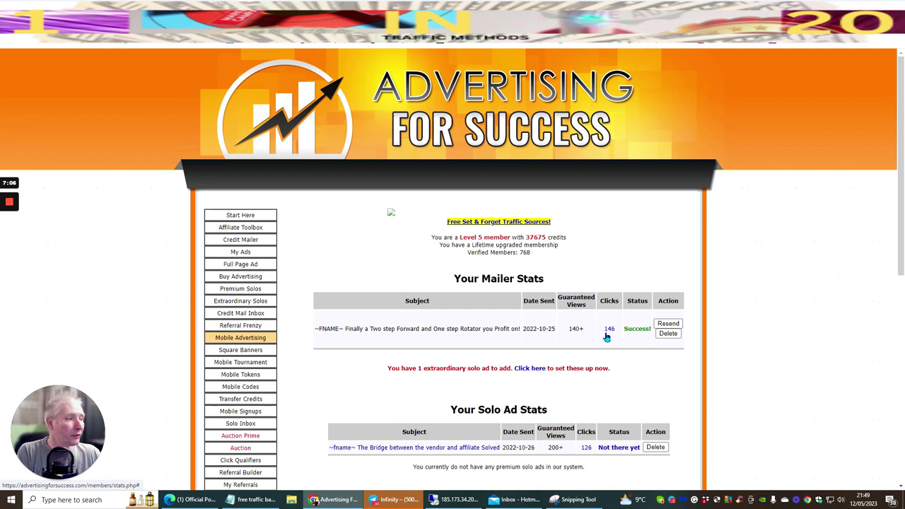
scroll(385, 269, down, 2)
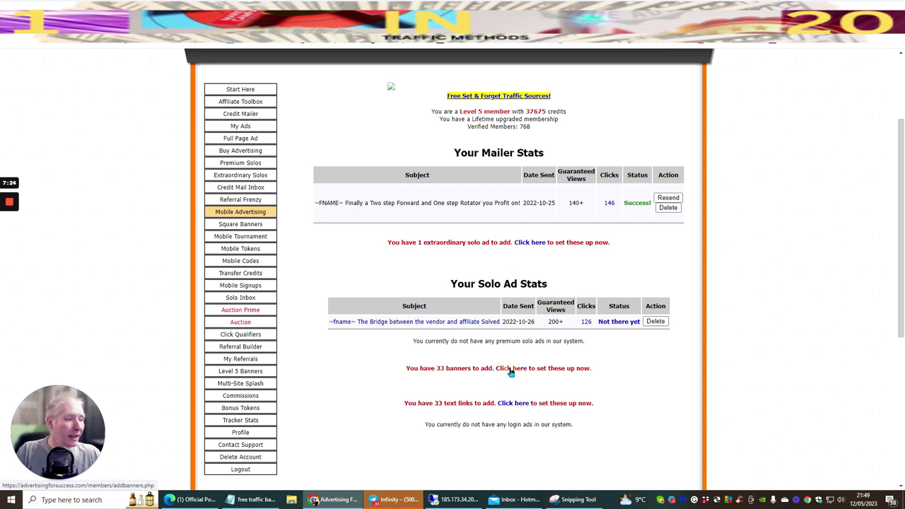
click(511, 372)
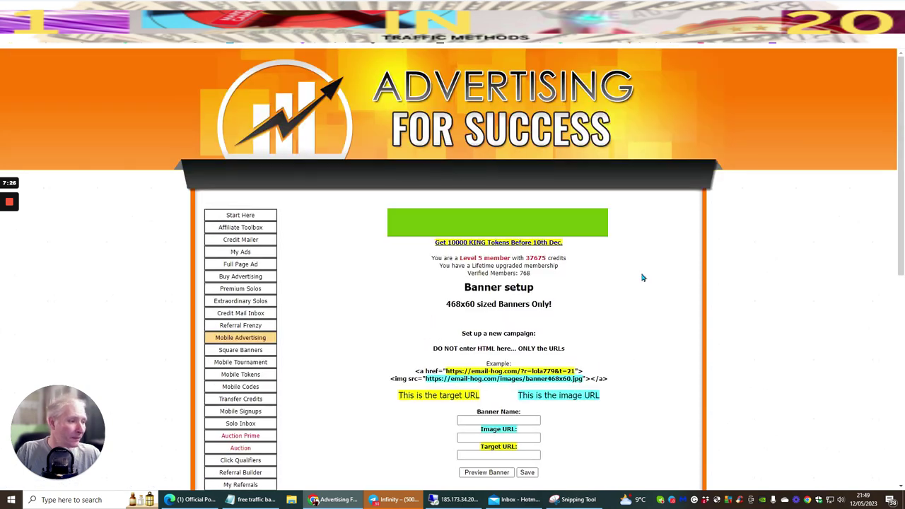
scroll(636, 236, down, 2)
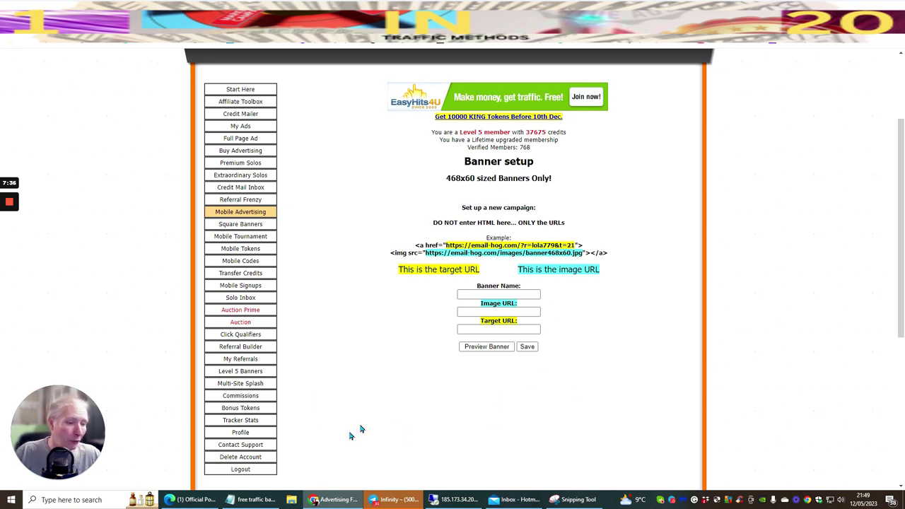
Copy the elitelistclub.com affiliate link from the Notepad notes and paste it as the new banner's Target URL.
click(254, 499)
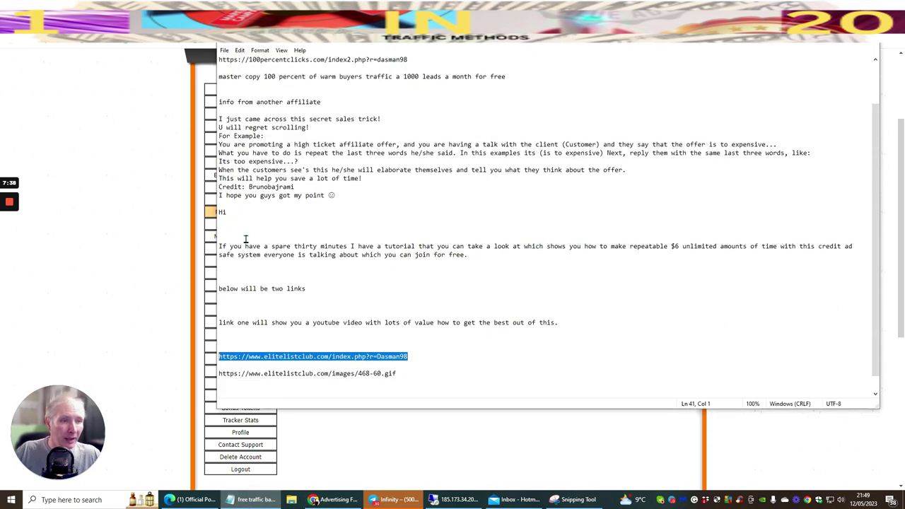
right_click(301, 359)
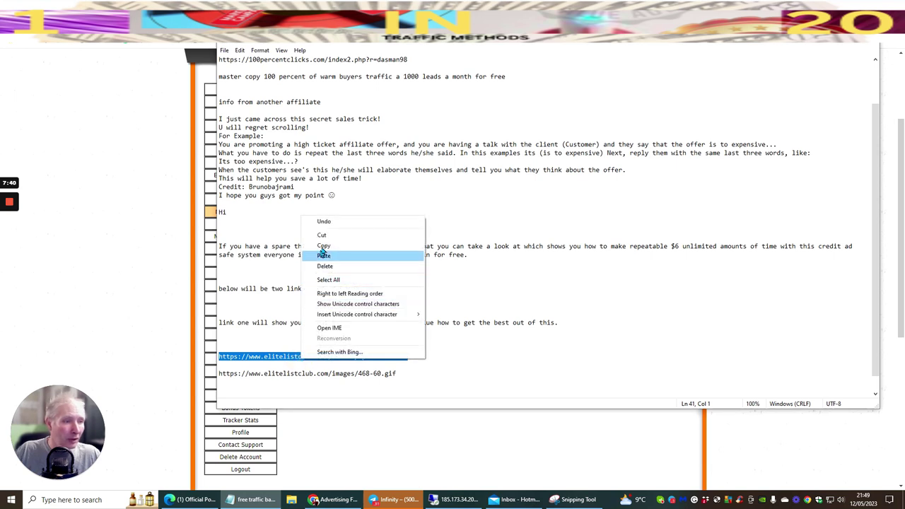
click(346, 251)
click(829, 47)
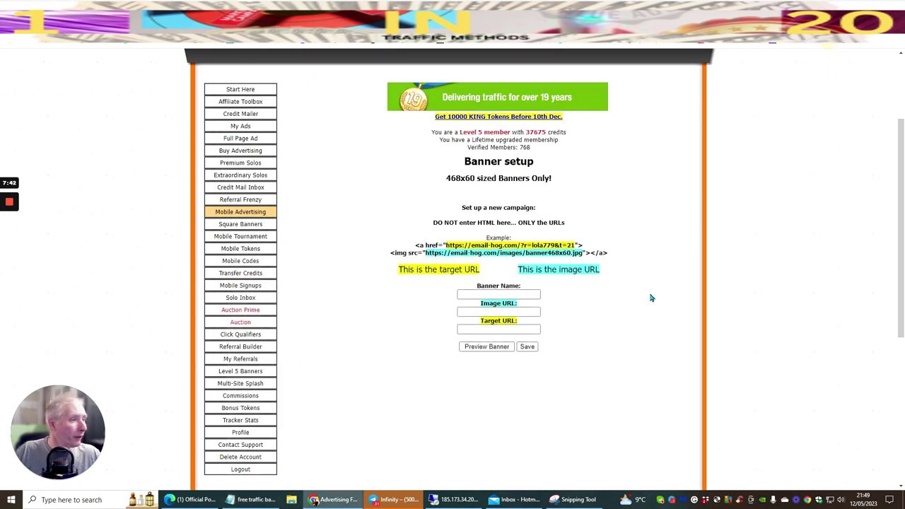
click(470, 330)
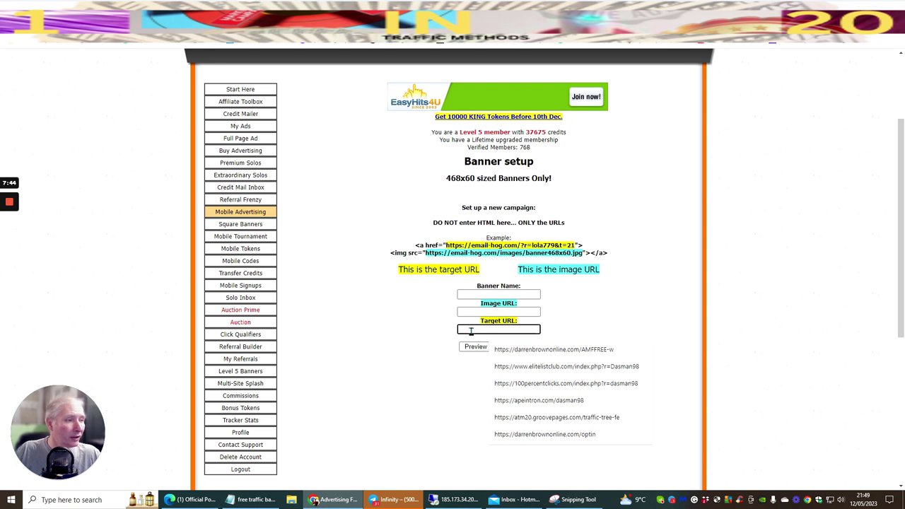
right_click(470, 330)
click(480, 252)
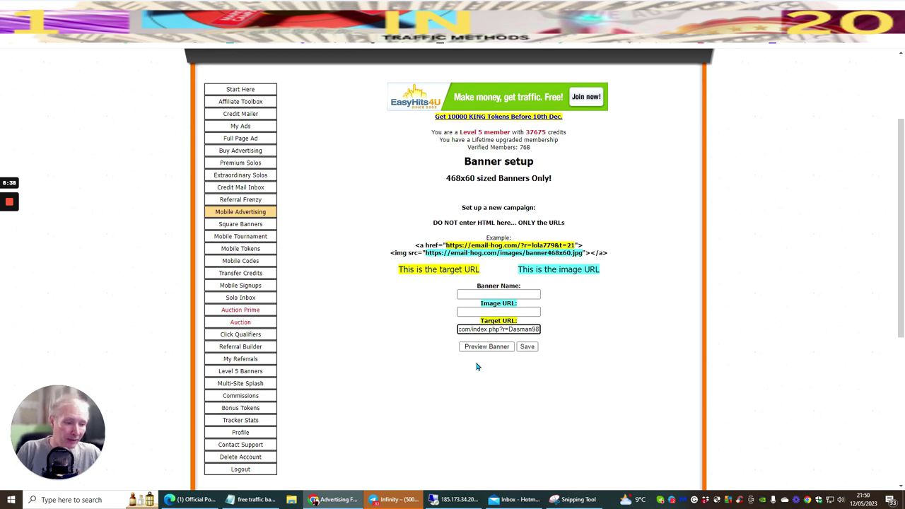
click(252, 500)
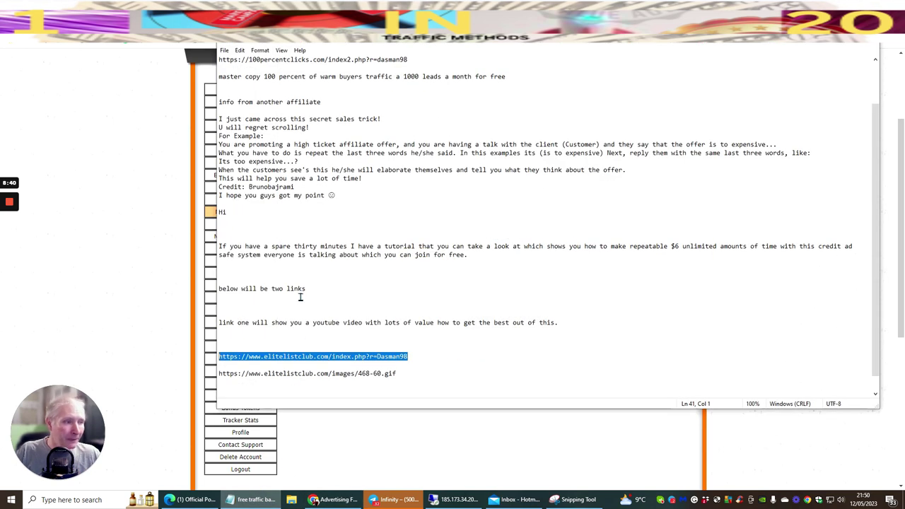
drag(219, 375, 414, 373)
right_click(337, 375)
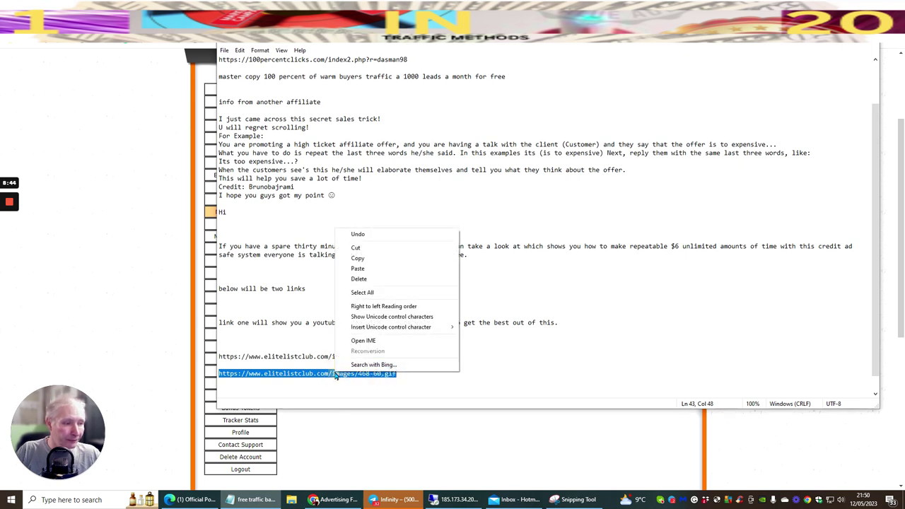
click(358, 258)
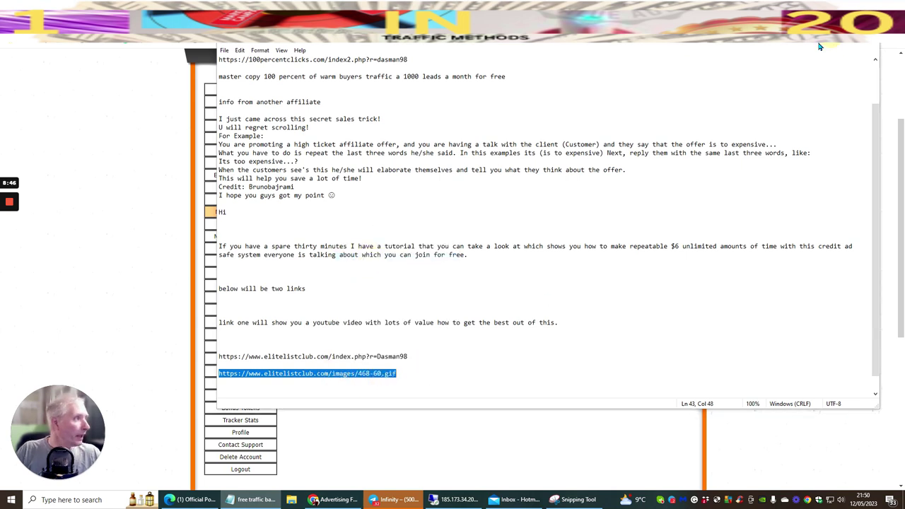
key(alt+Tab)
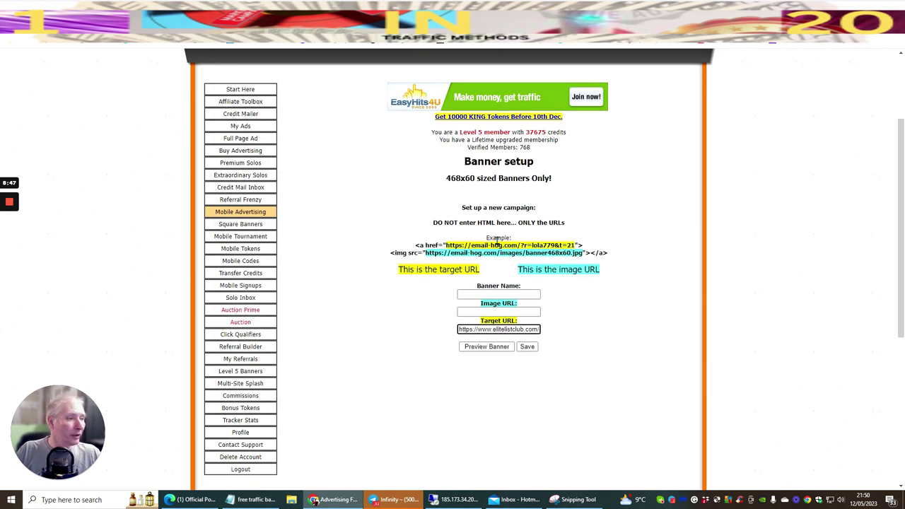
click(467, 311)
right_click(479, 314)
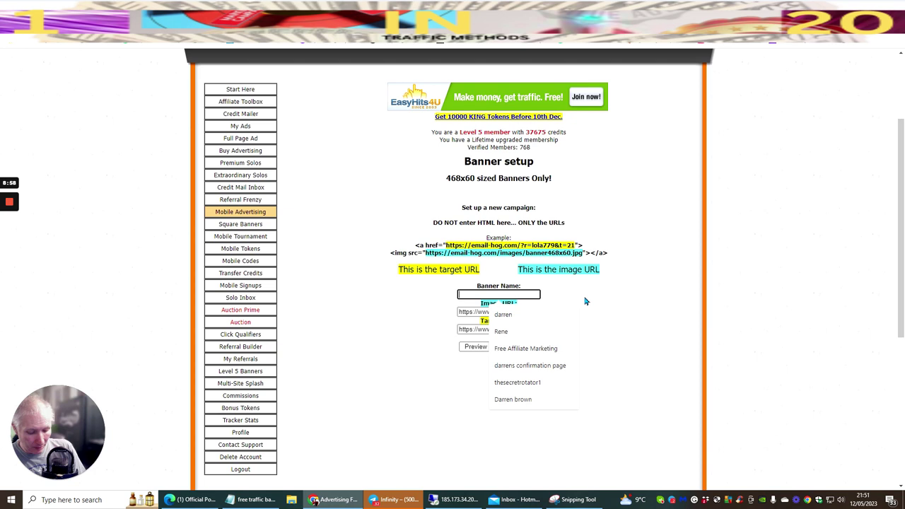
Name the banner "700+ people to mail to", save the campaign and look over the Banner setup page.
text(700+ people)
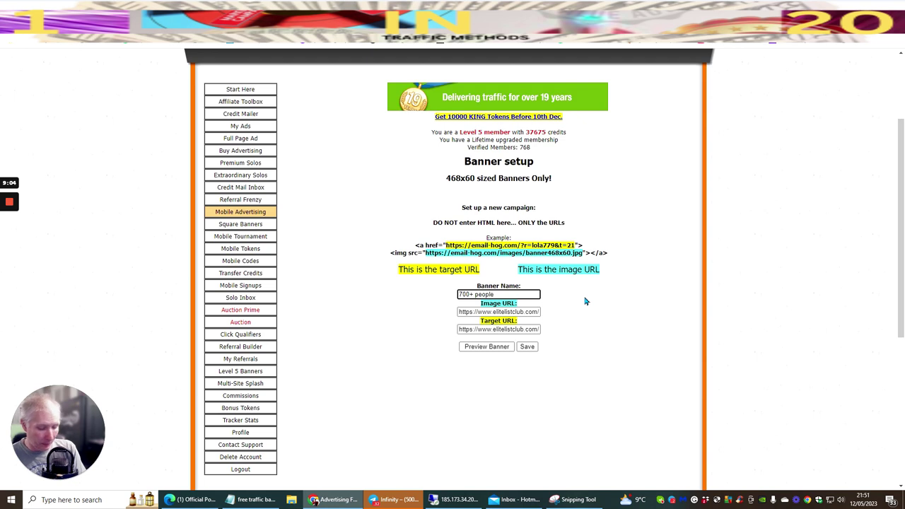
text( to mail)
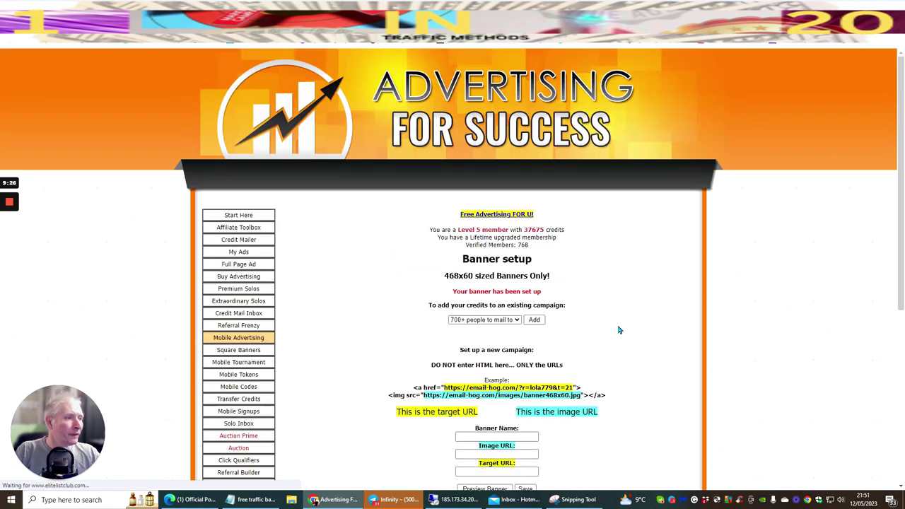
scroll(611, 254, down, 1)
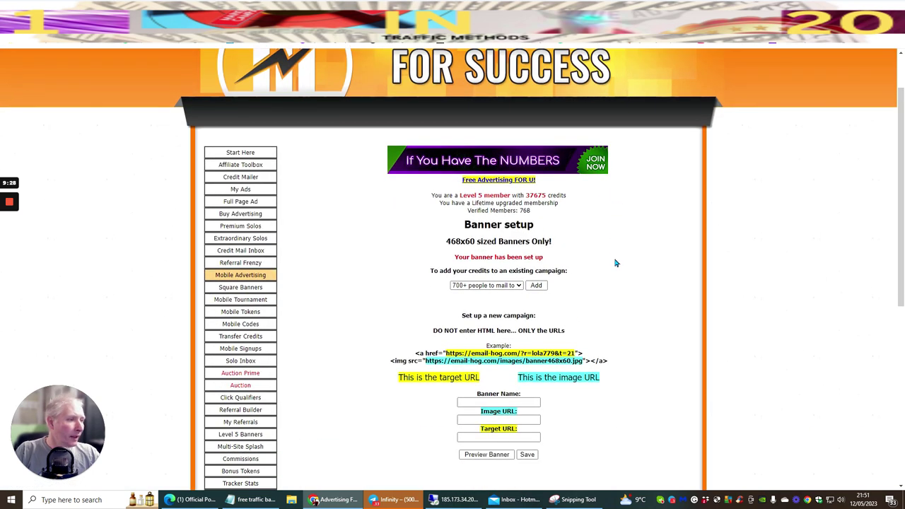
scroll(611, 250, down, 5)
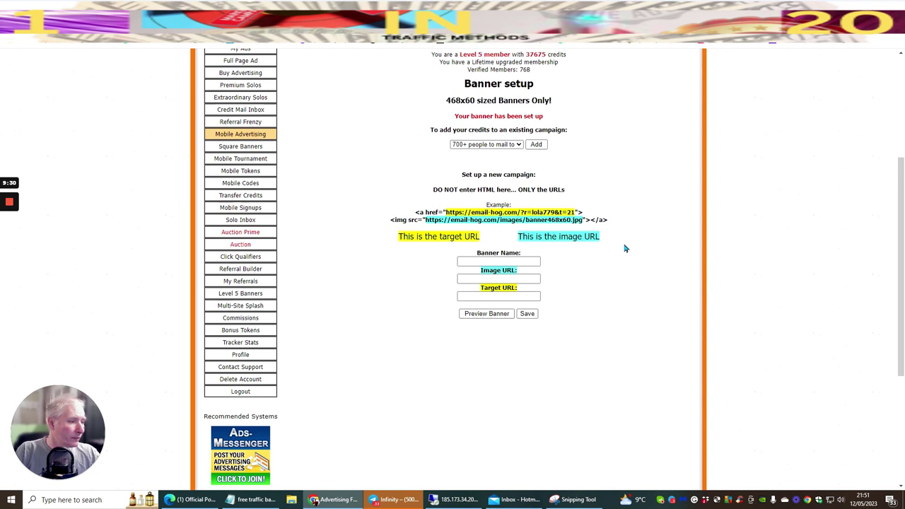
scroll(621, 252, up, 5)
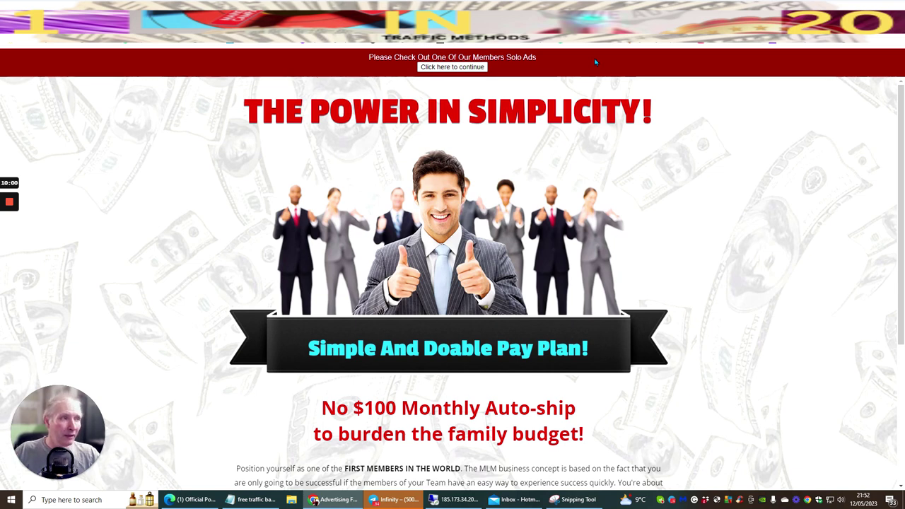
Continue past the member's solo ad to the Credit Mailer page and go through the ad posting guidelines down to the message form.
click(467, 67)
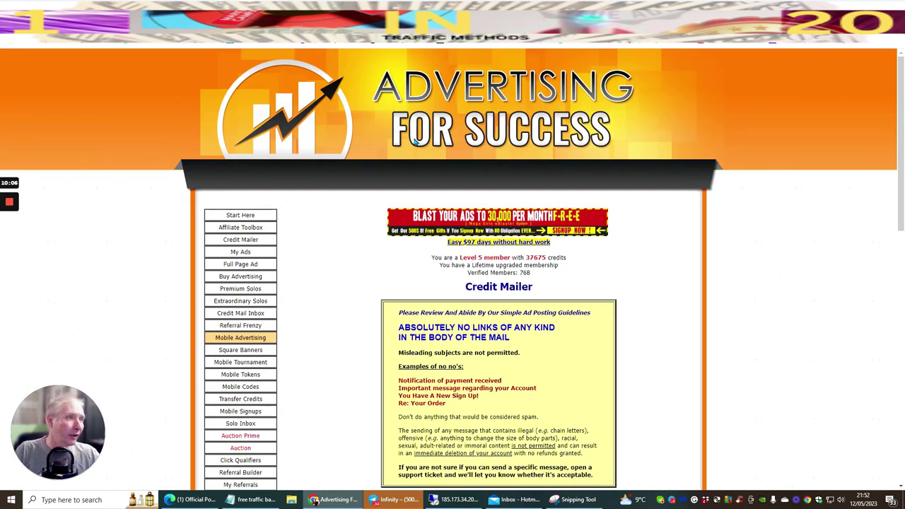
scroll(650, 118, down, 4)
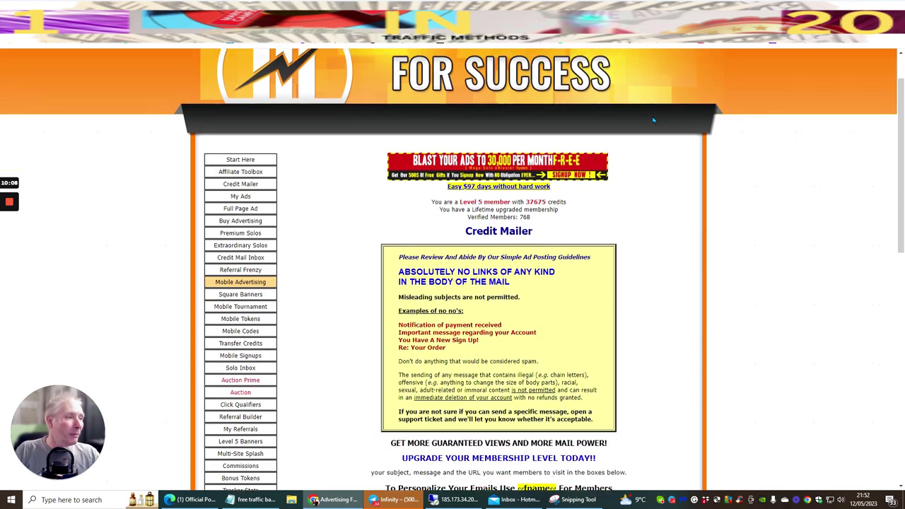
scroll(652, 119, up, 2)
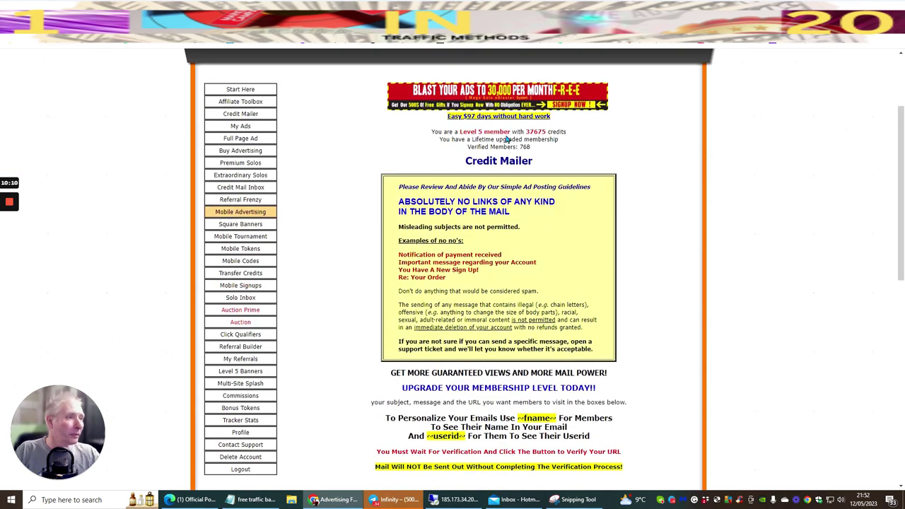
scroll(587, 151, down, 4)
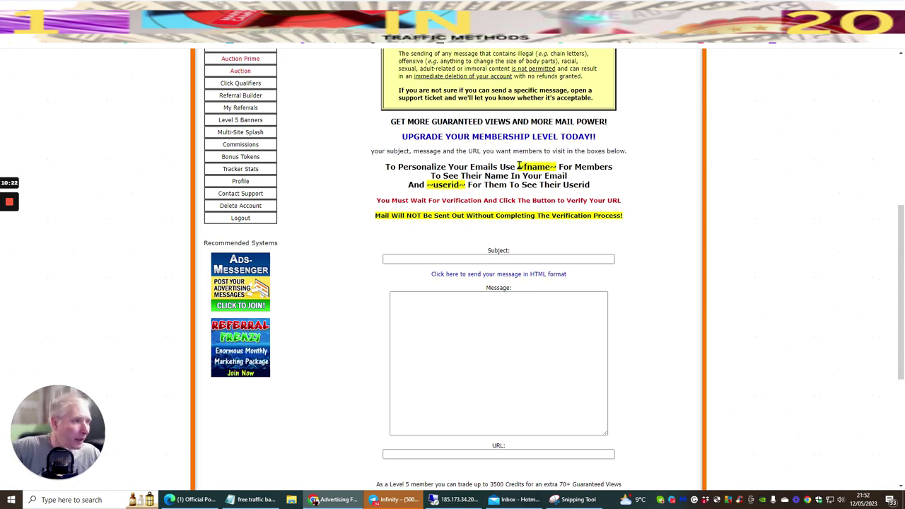
Copy the ~fname~ personalization tag from the mailer instructions and paste it at the start of the Message.
drag(518, 166, 556, 167)
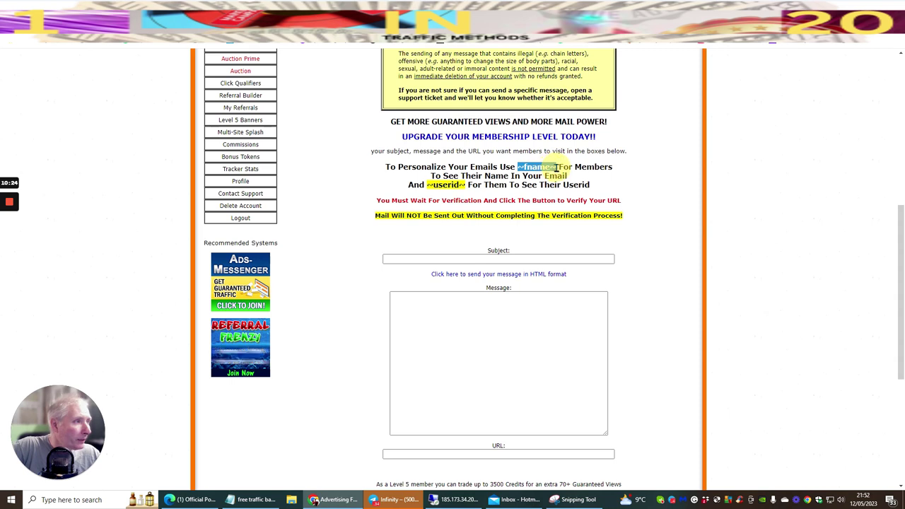
right_click(555, 168)
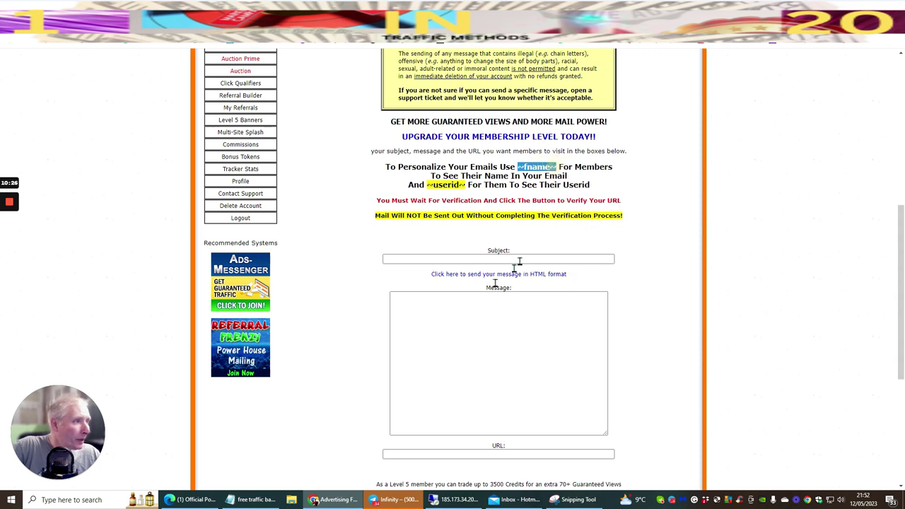
click(406, 306)
right_click(406, 307)
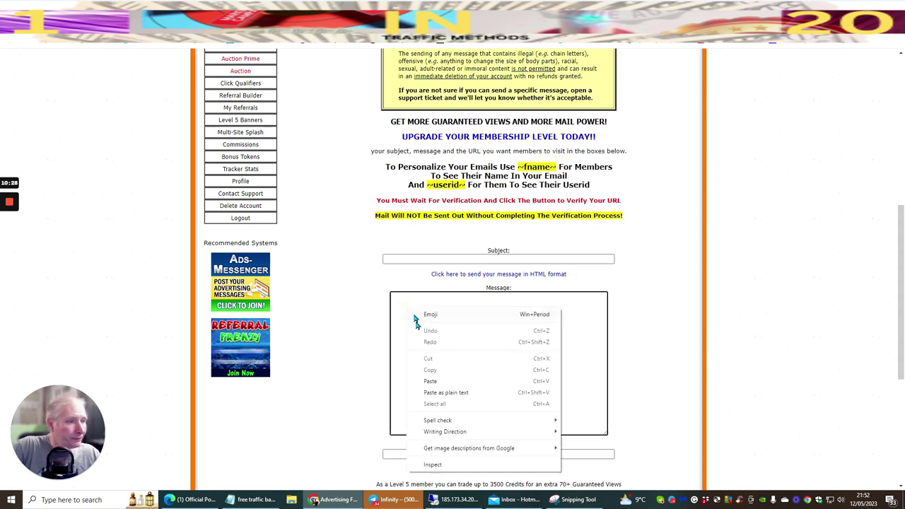
click(427, 382)
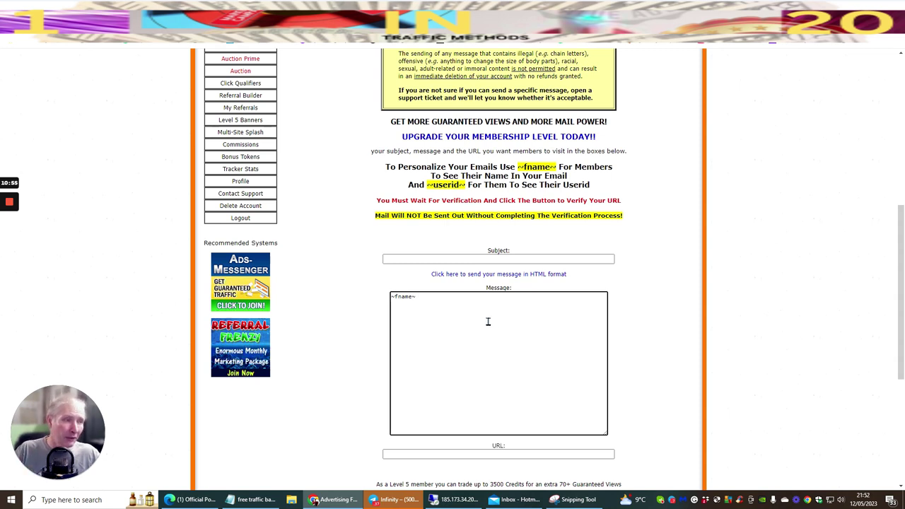
Copy "Elite Mailer with 700 people plus lifetime banner for free" from the video description in YouTube Studio and paste it as the mail's Subject.
click(436, 259)
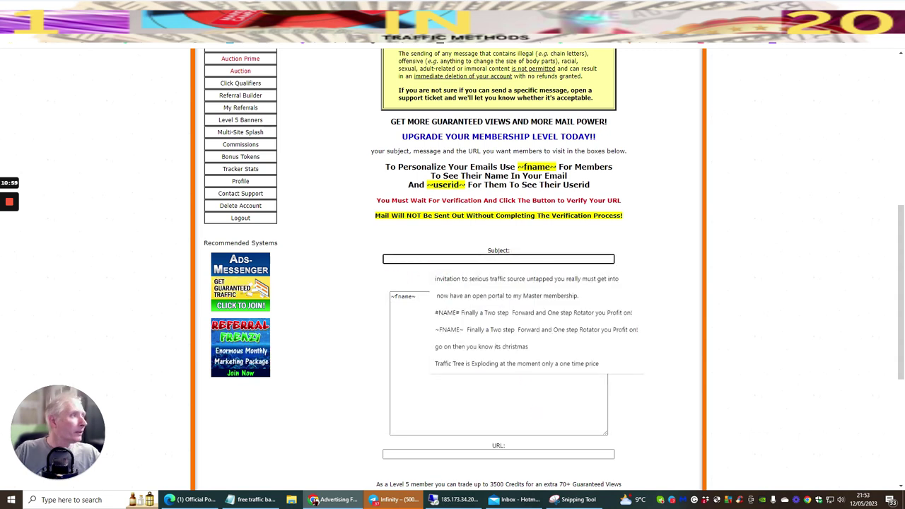
key(ctrl+Tab)
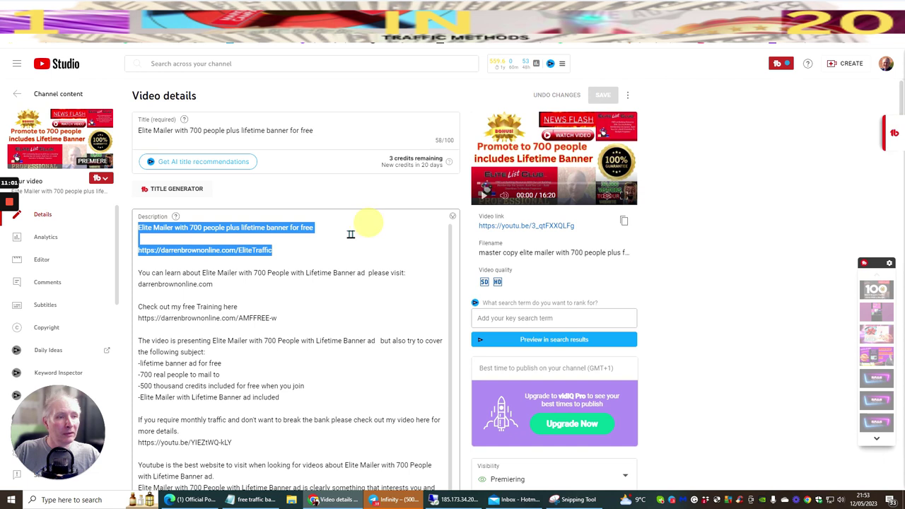
click(324, 227)
drag(324, 227, 136, 227)
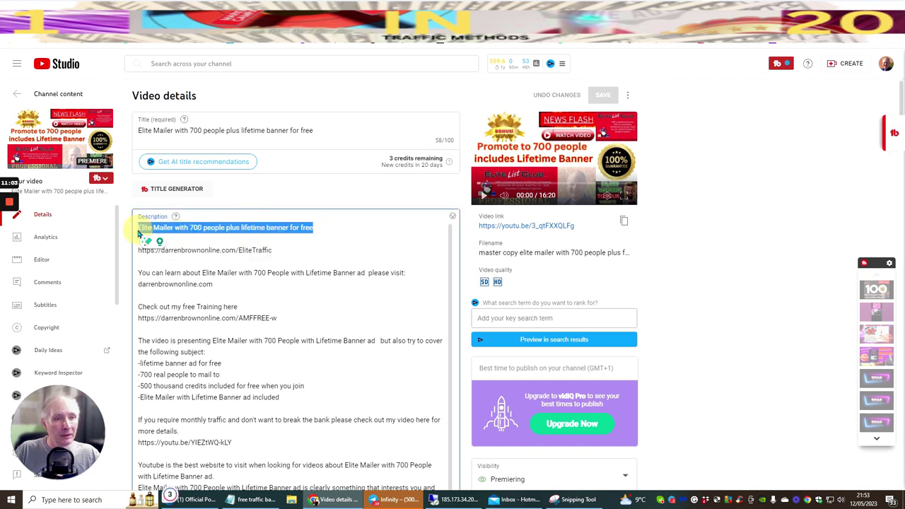
right_click(199, 227)
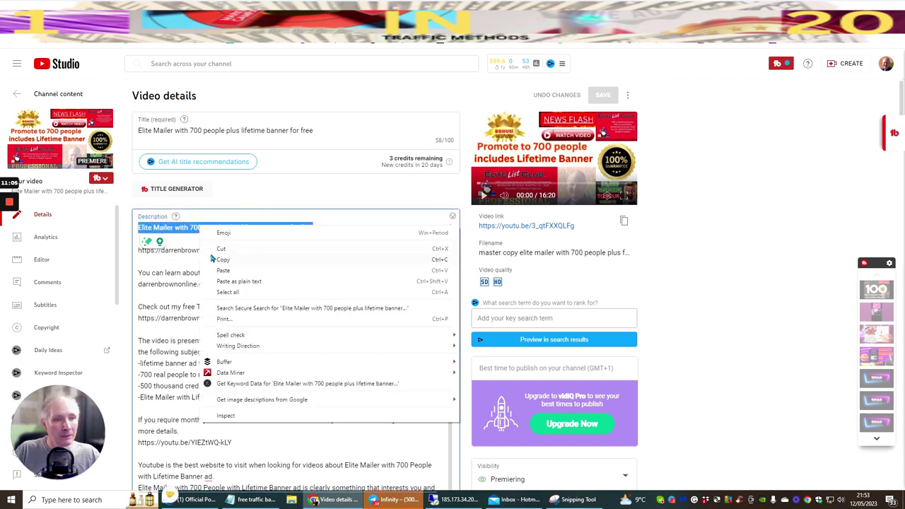
click(207, 255)
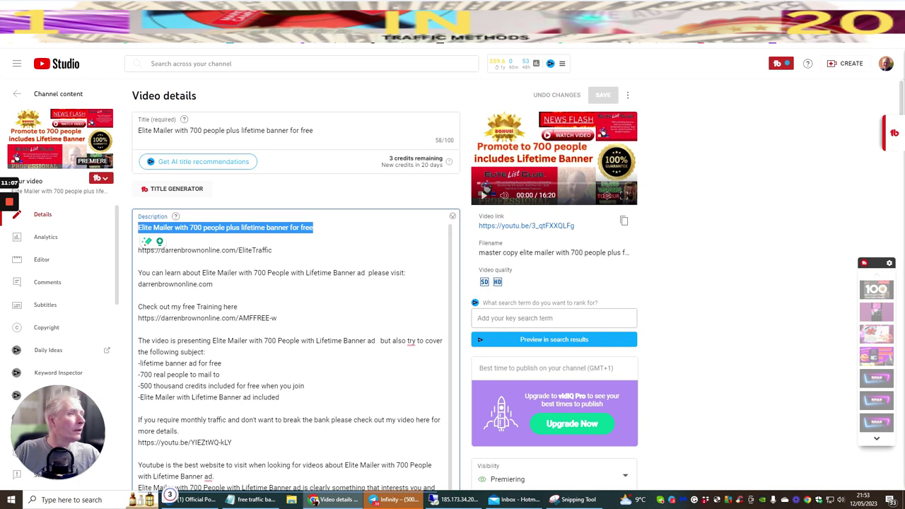
key(ctrl+Tab)
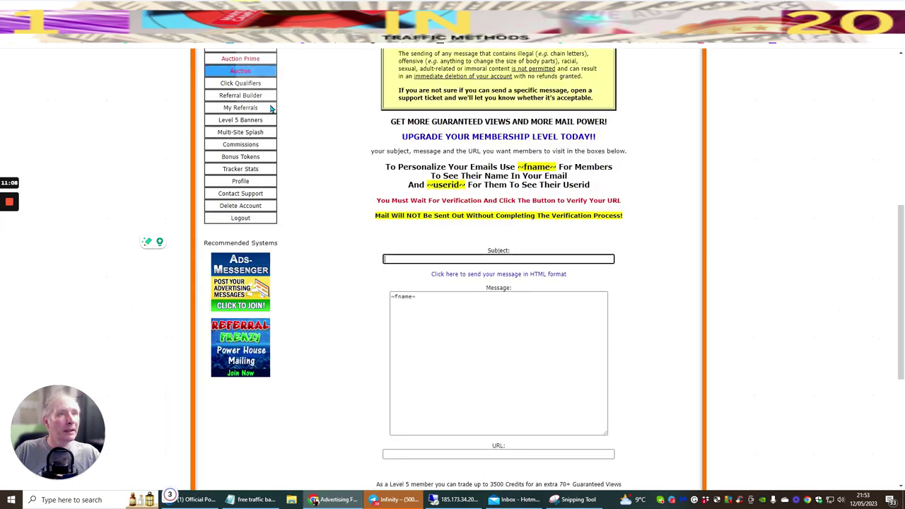
click(401, 259)
right_click(401, 259)
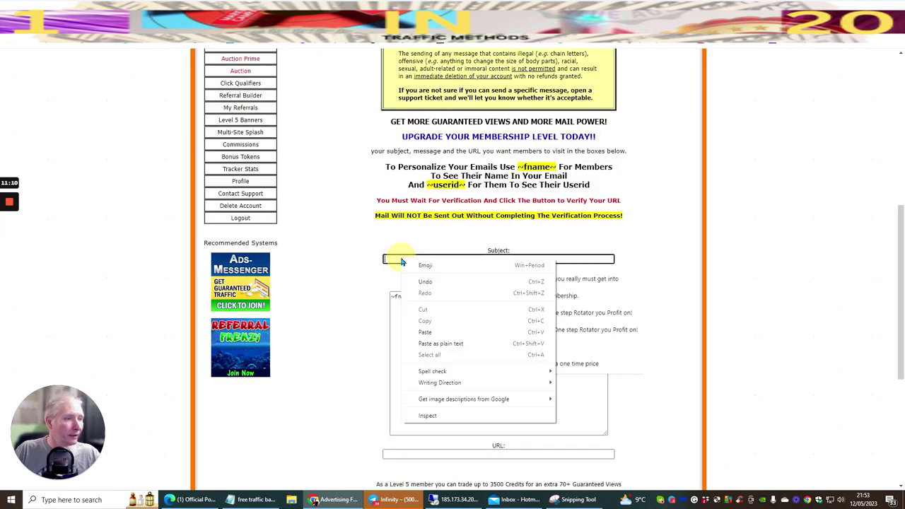
click(417, 343)
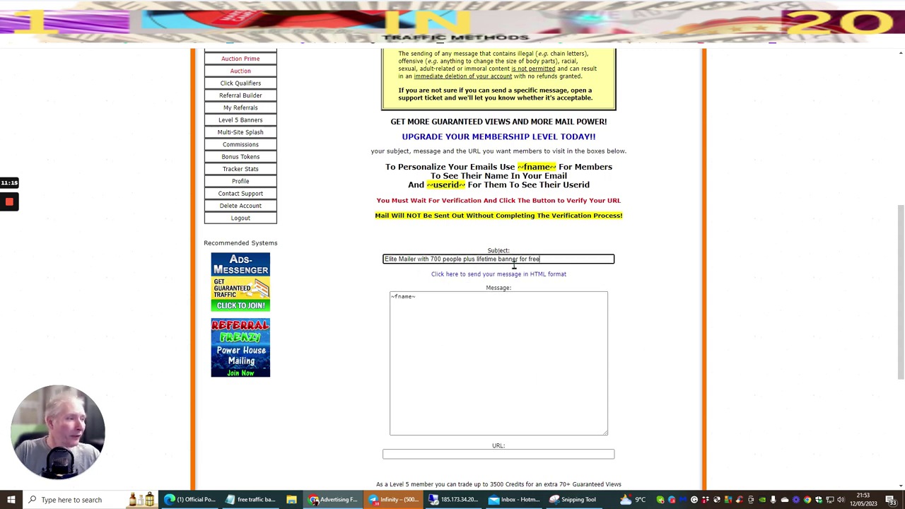
Write "Have you heard of this yet!" after the ~fname~ tag in the Message.
click(430, 299)
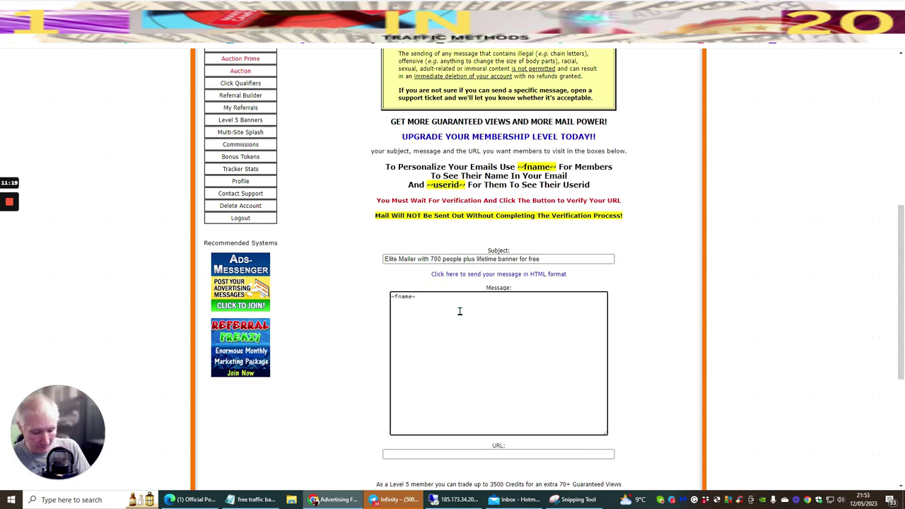
text(Have you h)
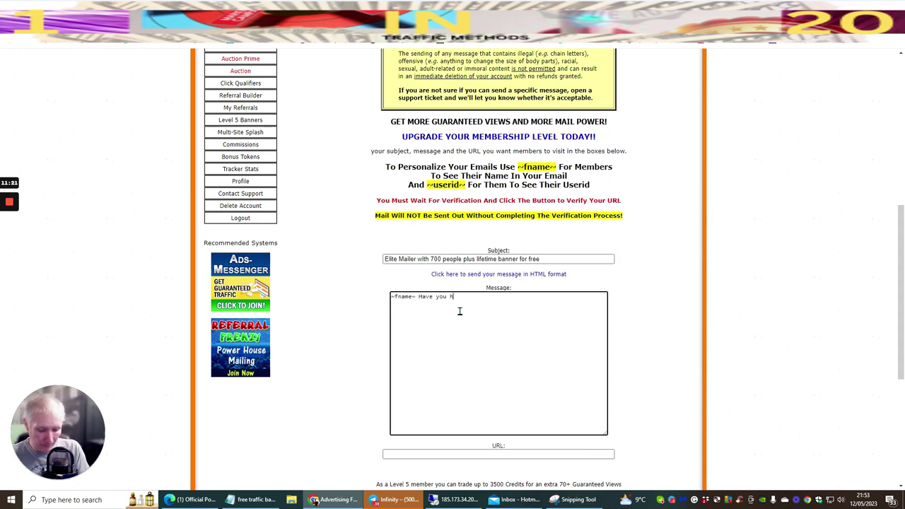
text(eard of this yet)
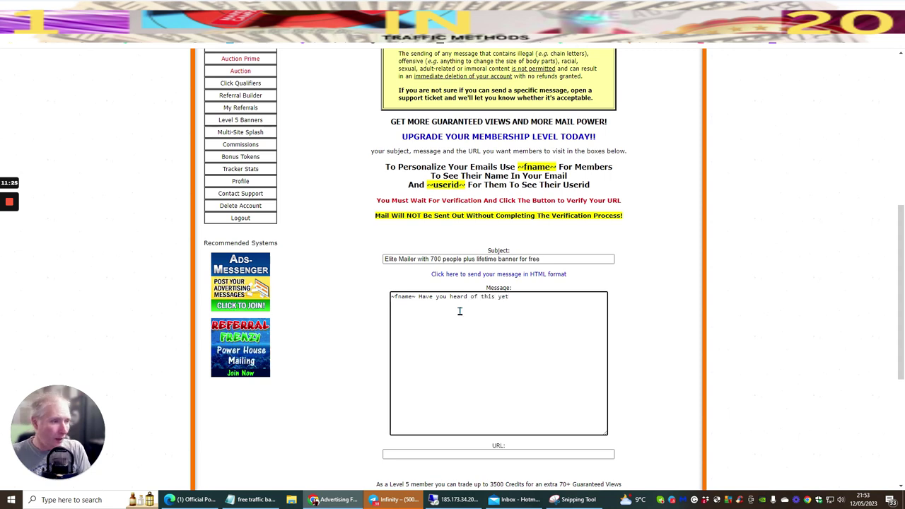
text(! )
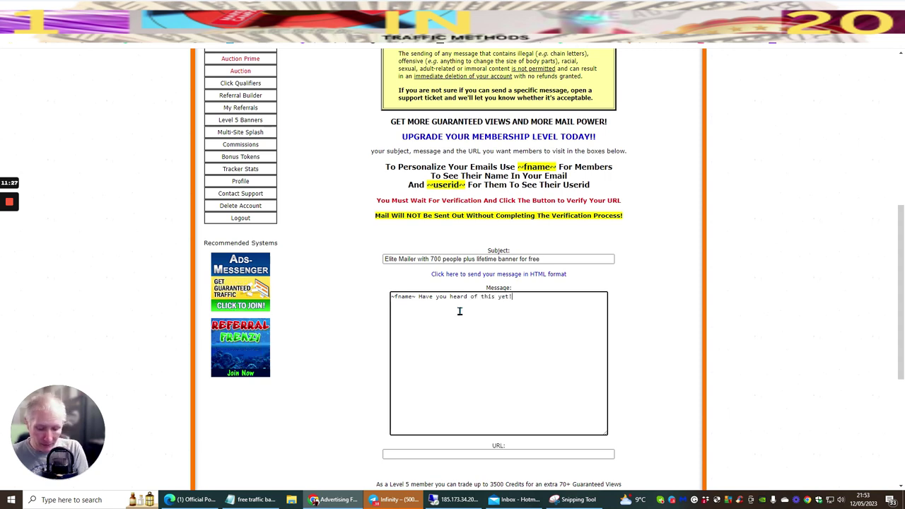
Start a second Message line reading "Life time banner included all oyu have to do is ask me for it thats it".
text(Li)
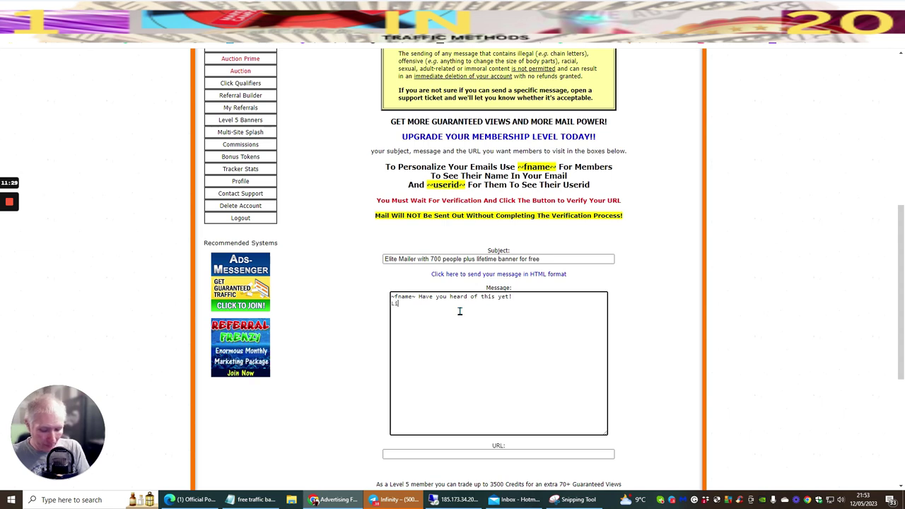
text(fe time banner in)
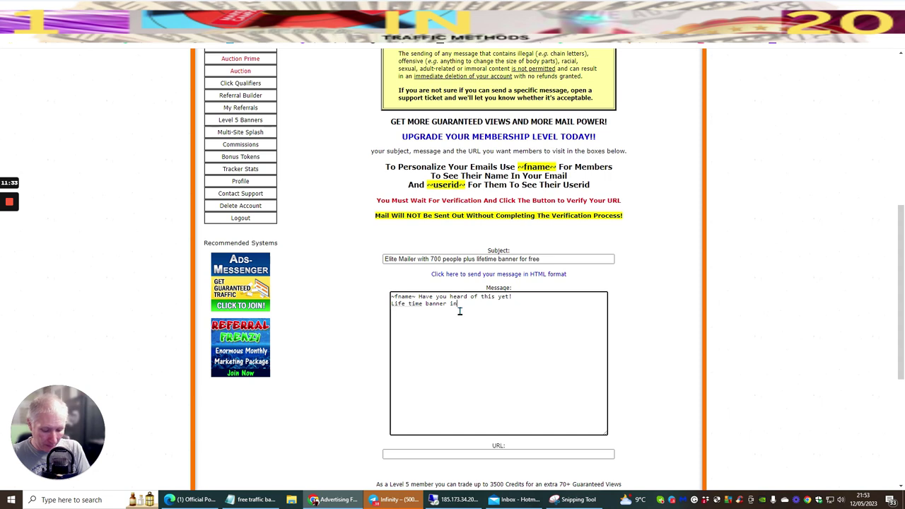
text(cluded a)
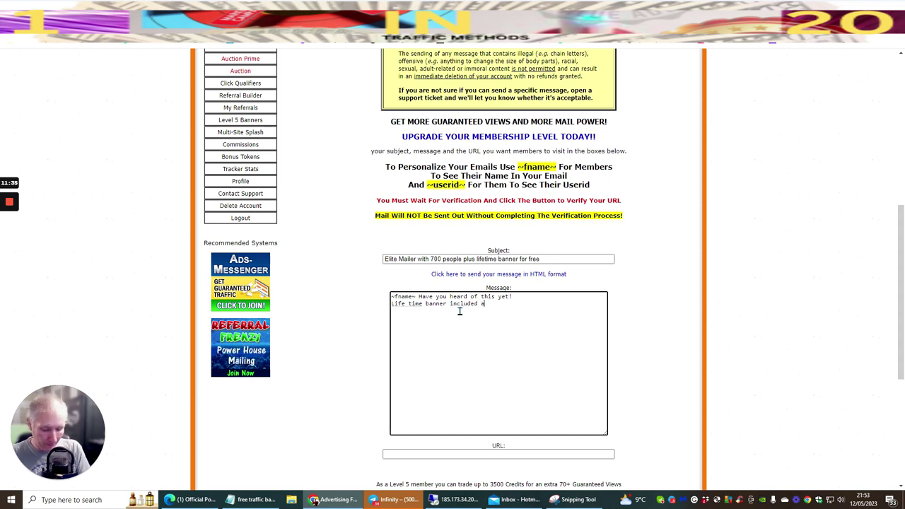
text(ll oyu have )
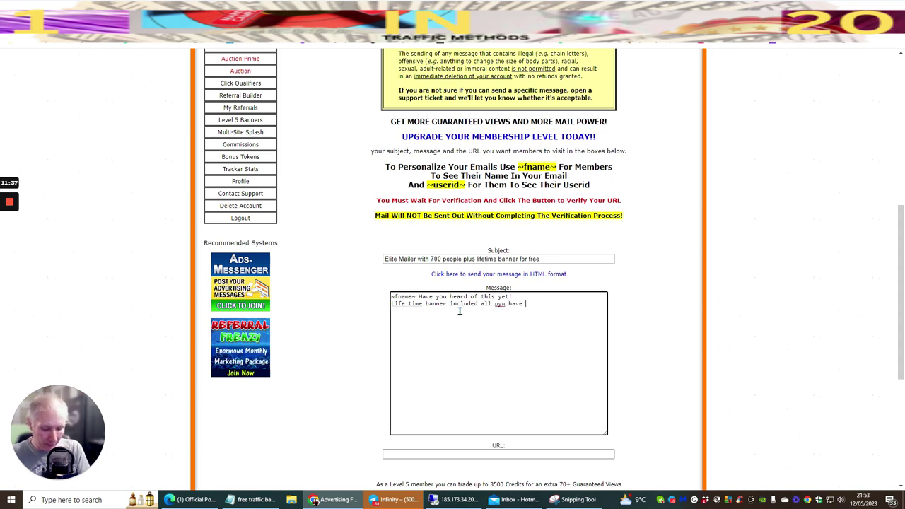
text(to do )
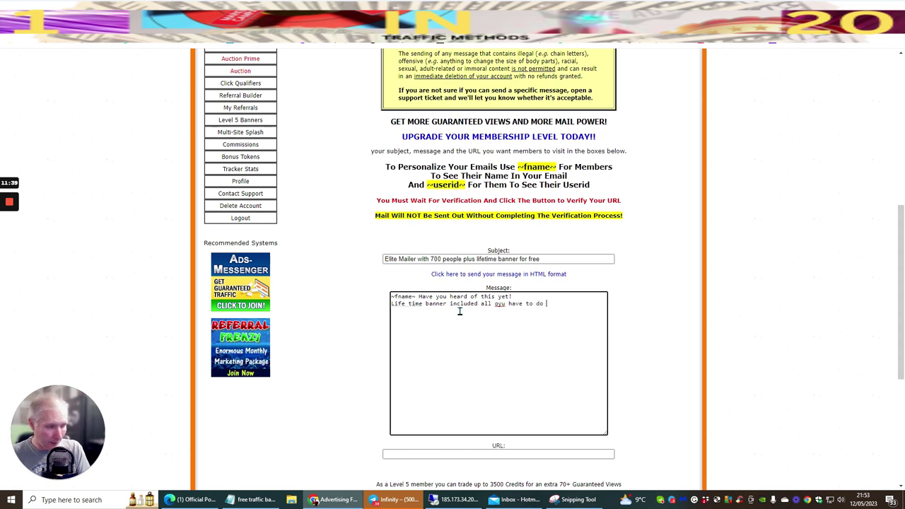
text(is ask me )
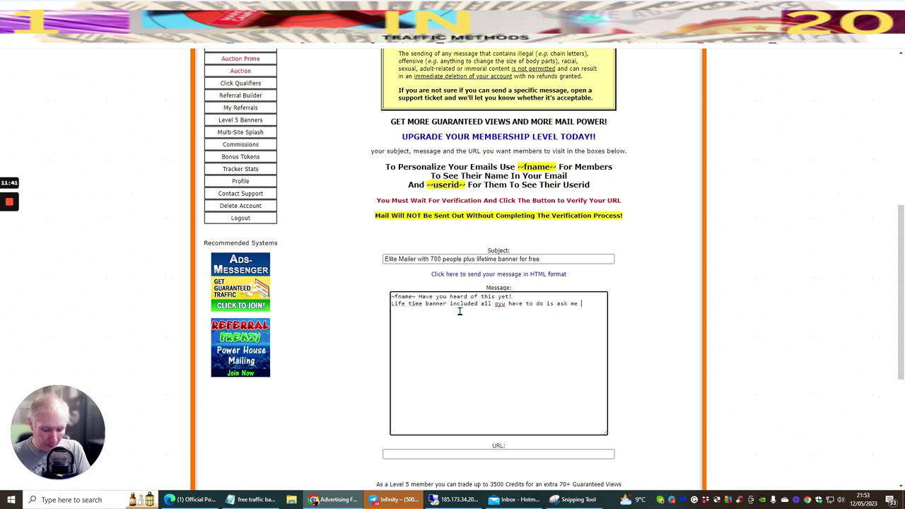
text(for it tha)
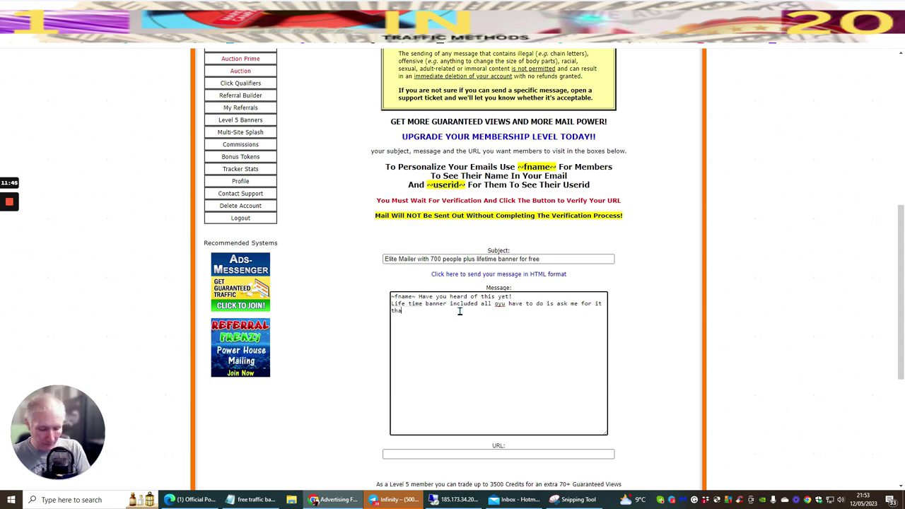
text(ts it)
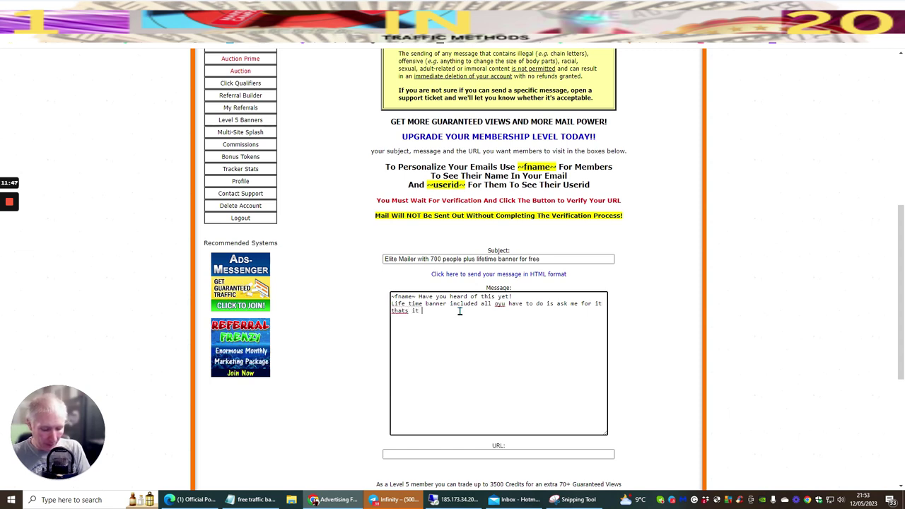
Continue the second line with "plus I am throwing in 500,000 credits" and change "Life time" to "Lifetime".
text( plus )
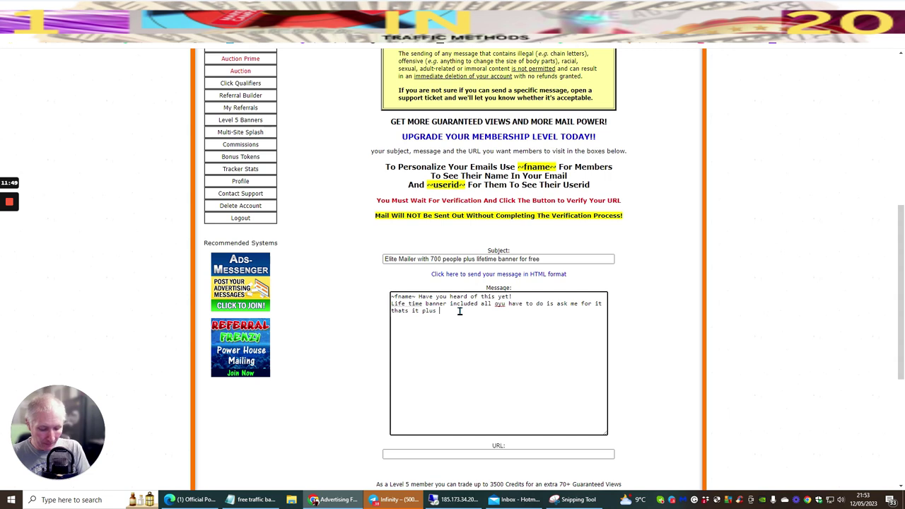
text(I am fro)
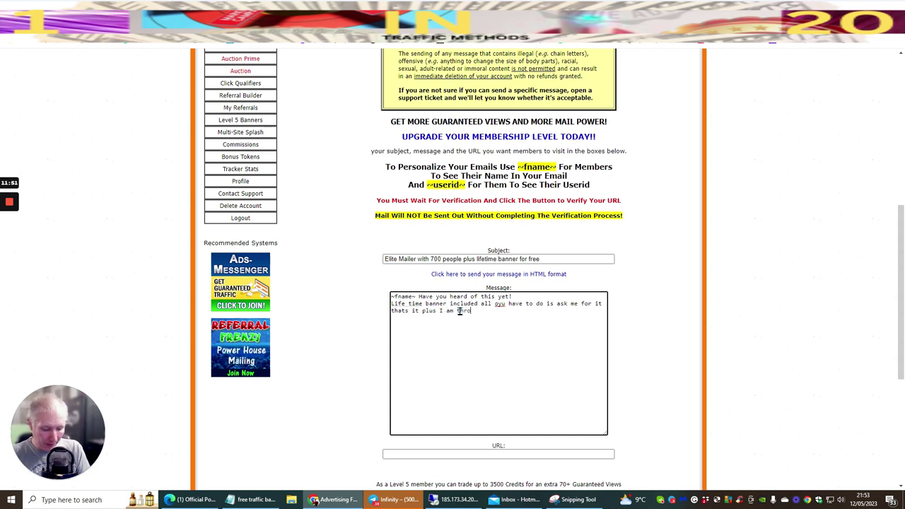
key(BackSpace)
key(BackSpace)
key(BackSpace)
text(throwing)
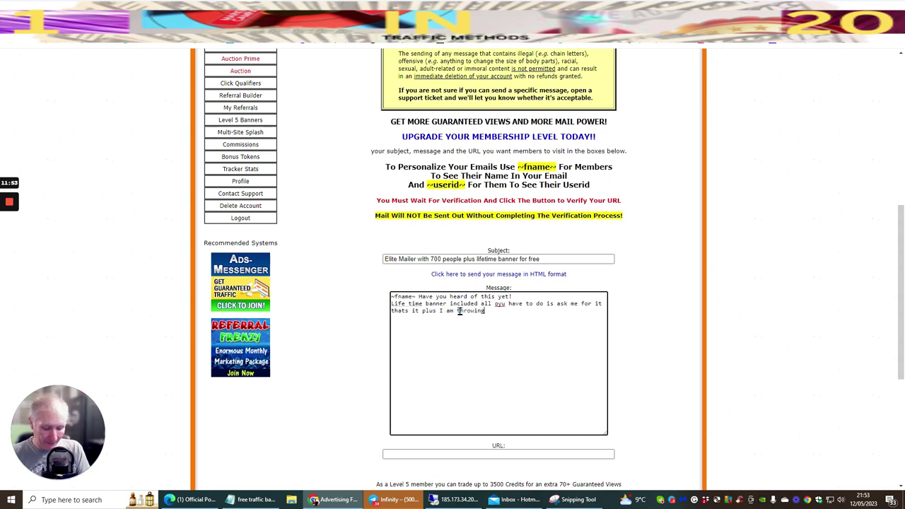
text( in 500)
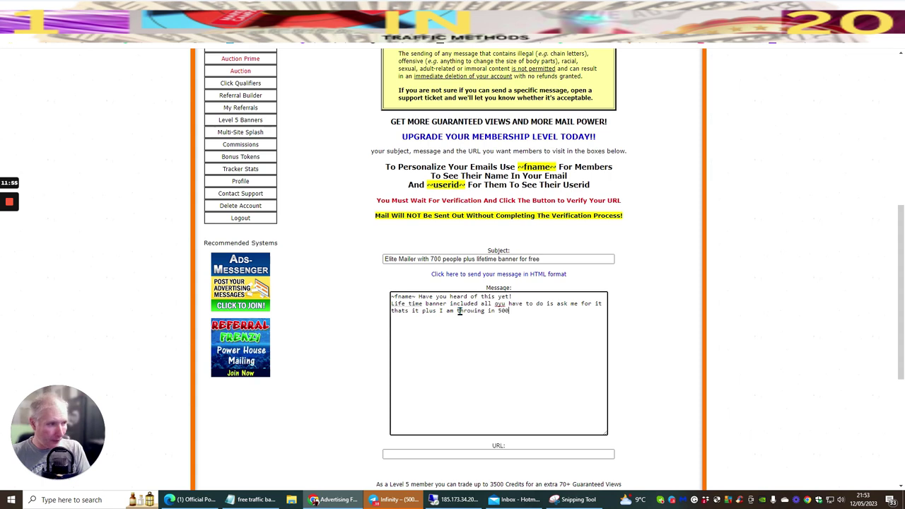
text(,000)
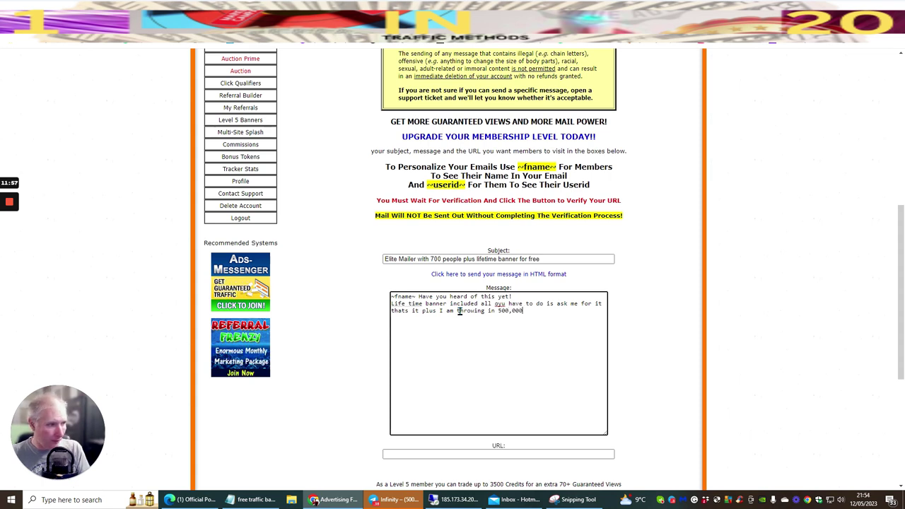
text( credits)
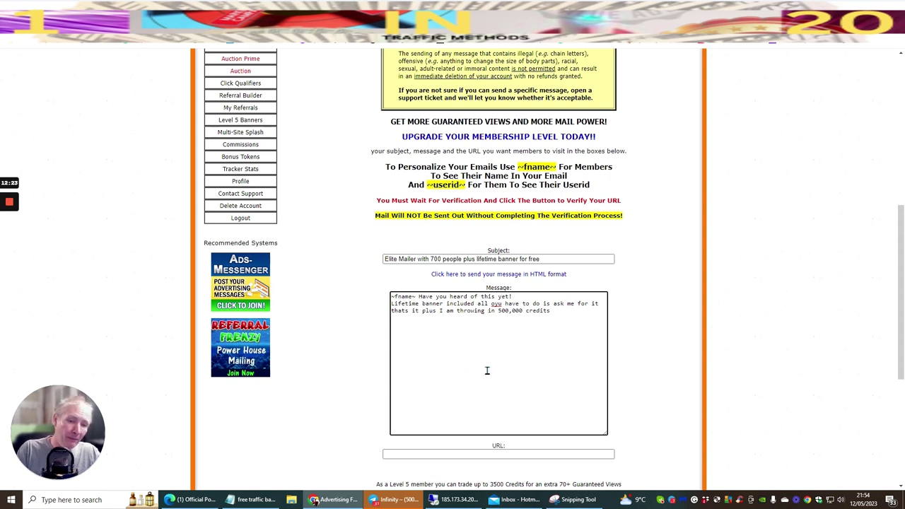
Correct the misspelled "oyu" to "you" in the second line of the Message.
click(499, 303)
text(o)
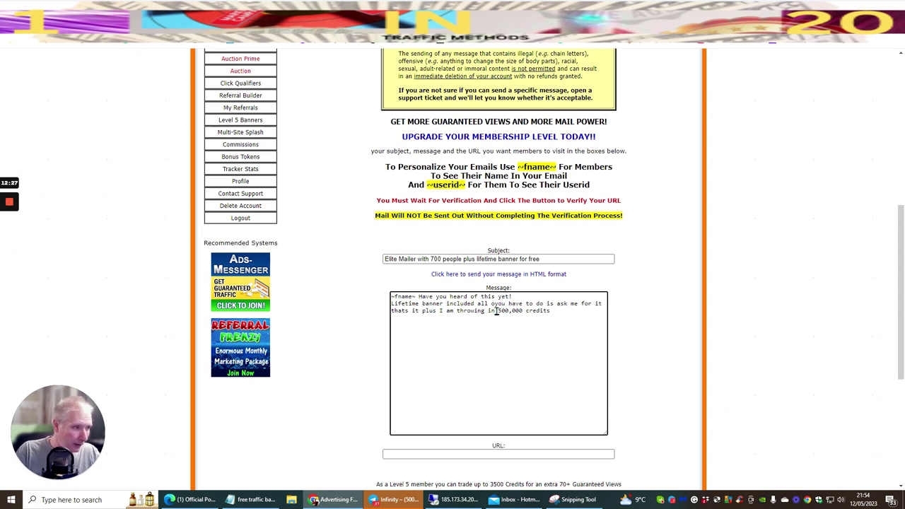
key(BackSpace)
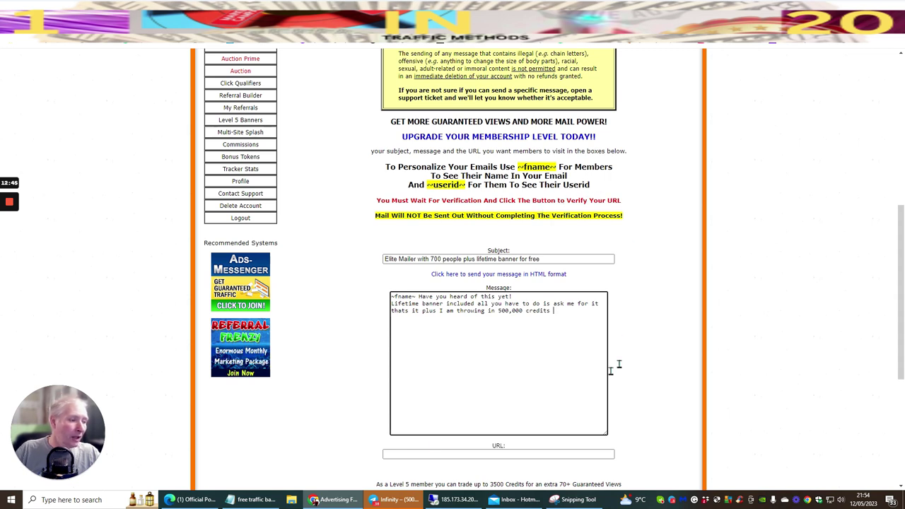
Fill in the mail's URL with the saved elitelistclub.com referral link.
click(392, 454)
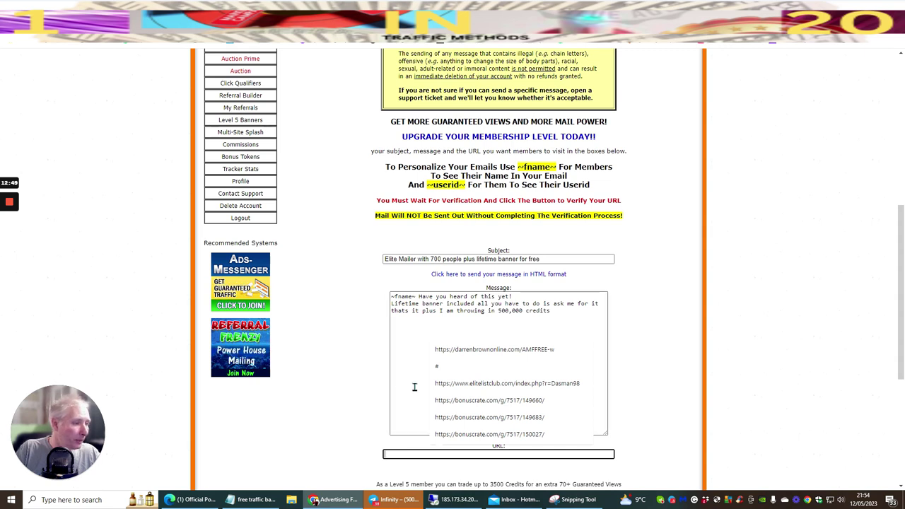
click(490, 383)
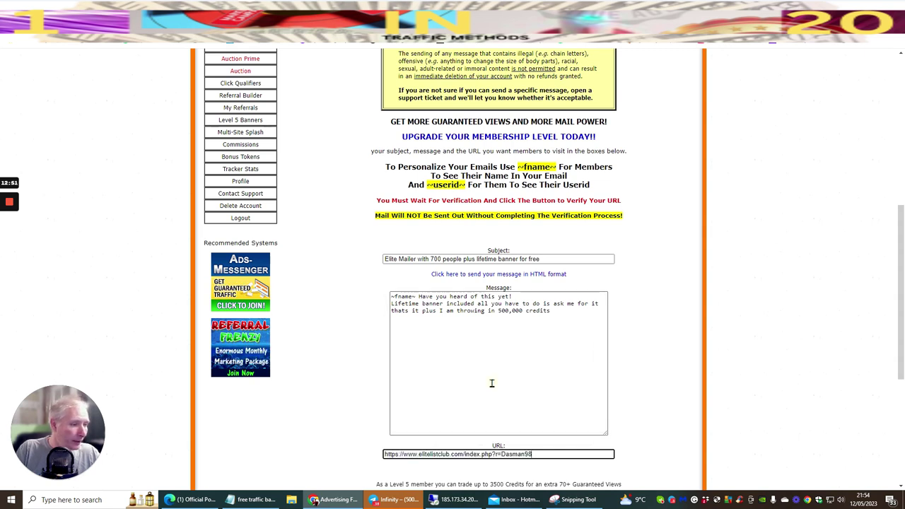
click(646, 372)
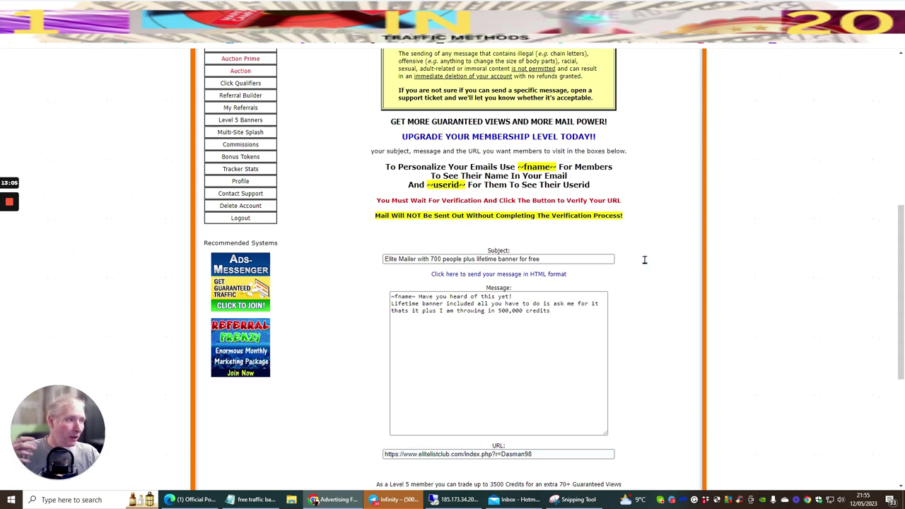
Add "free to join now don't miss out!" to the Message, one blank line below the credits offer.
scroll(632, 271, up, 5)
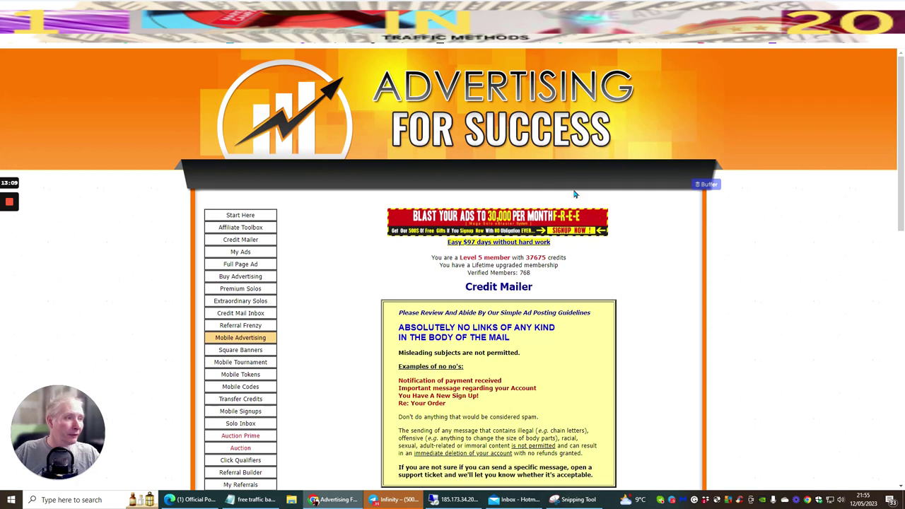
scroll(574, 194, down, 8)
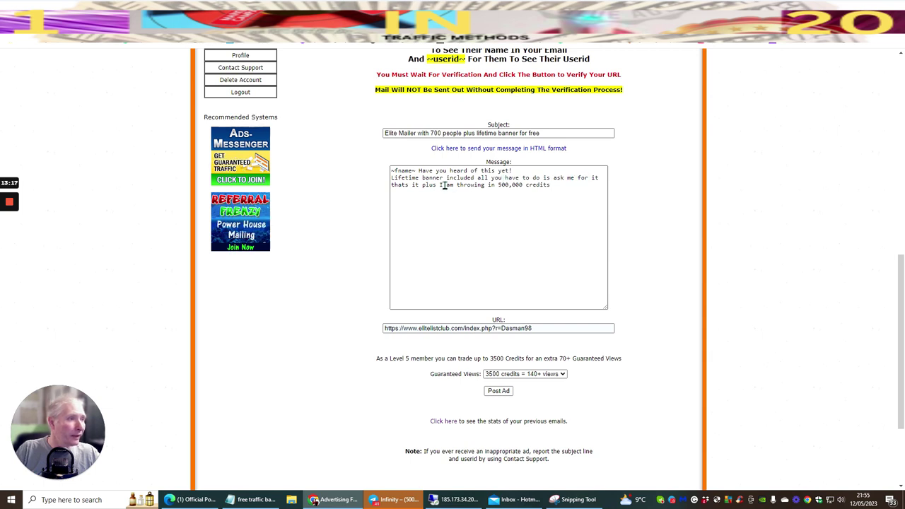
click(555, 185)
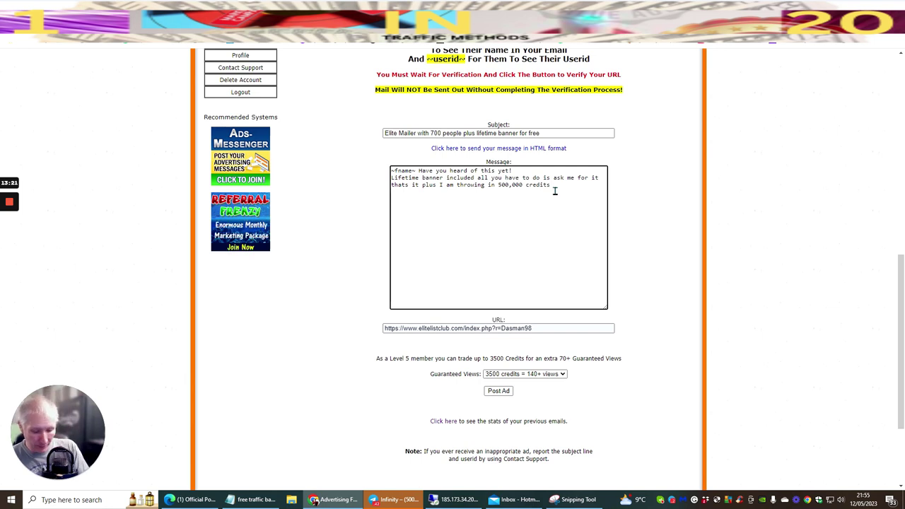
text(to joi)
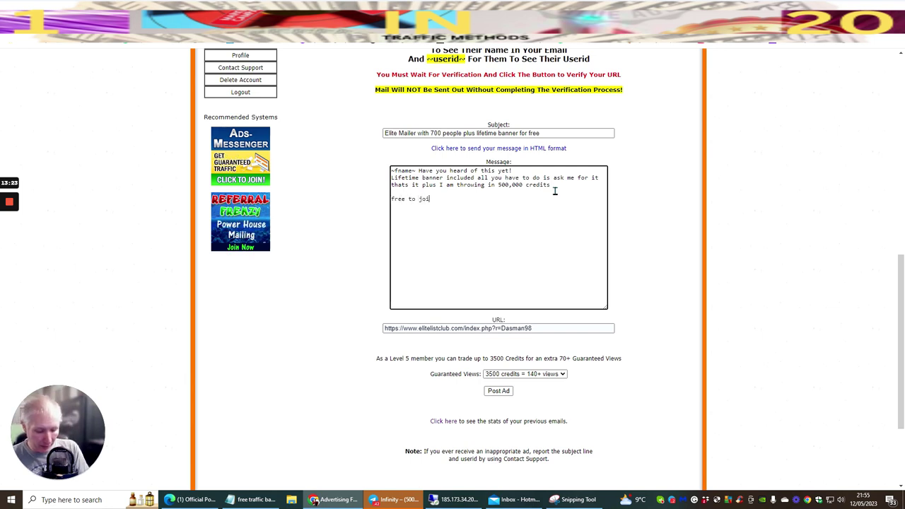
text(n now don)
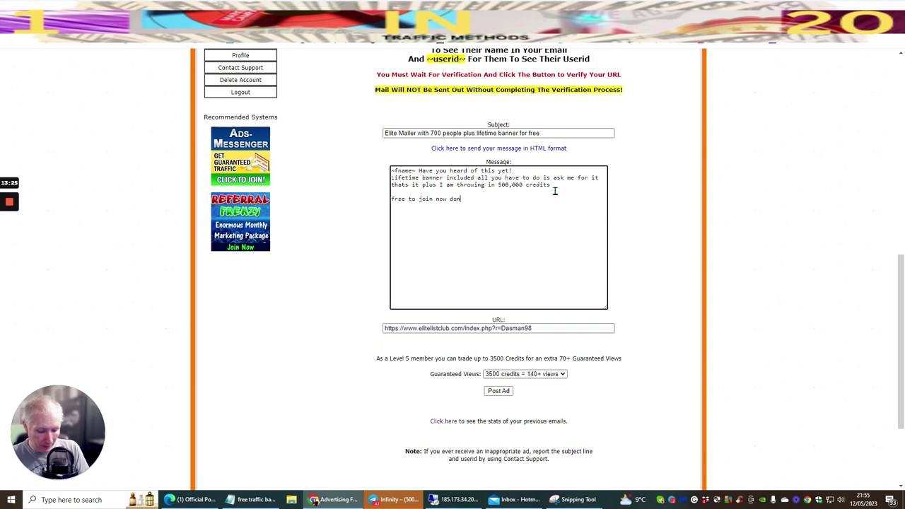
text('t mis)
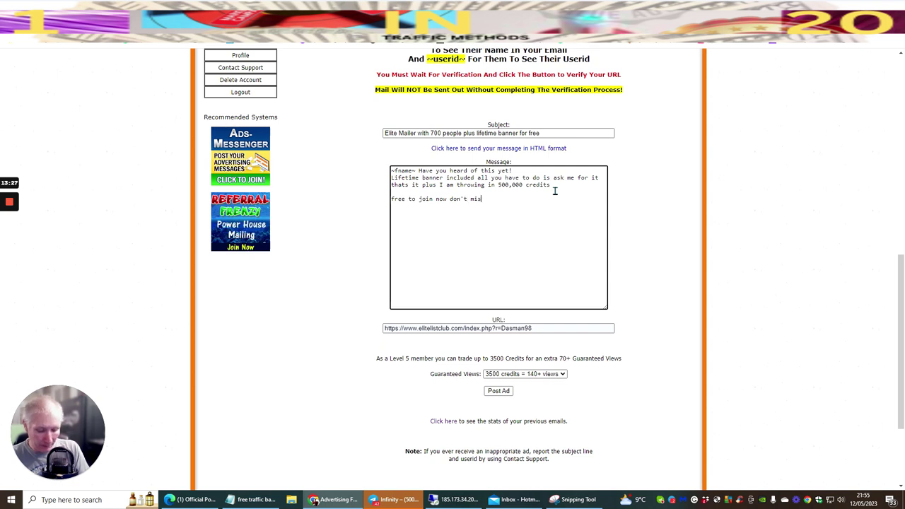
text(s out)
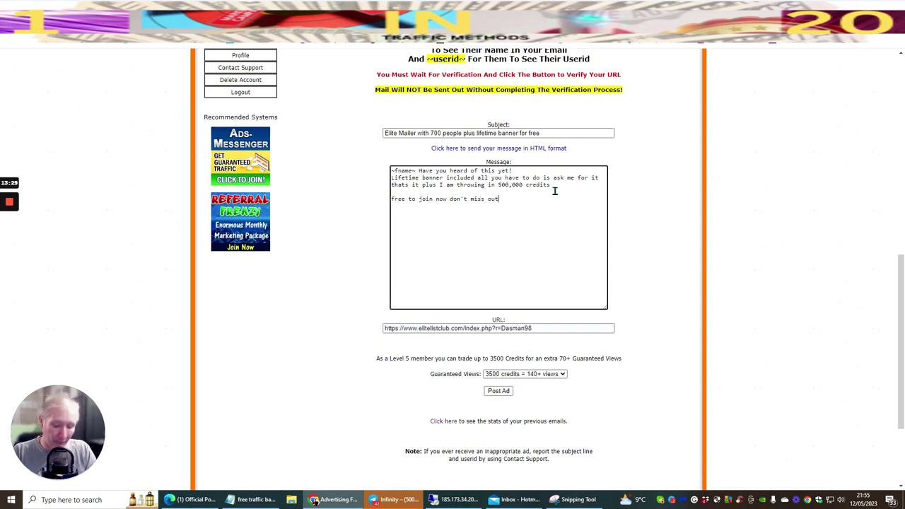
text(!)
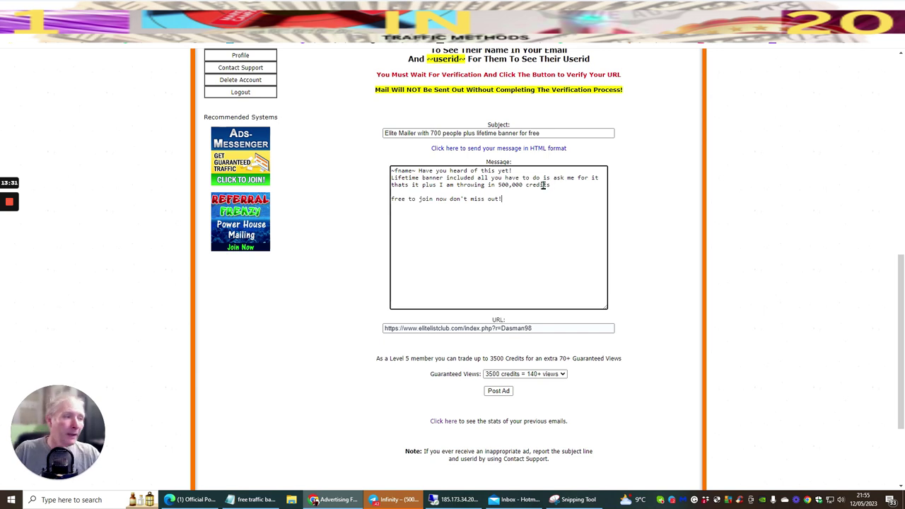
Add a closing line "limited time" to the Message, separated from the previous one by a blank line.
key(Return)
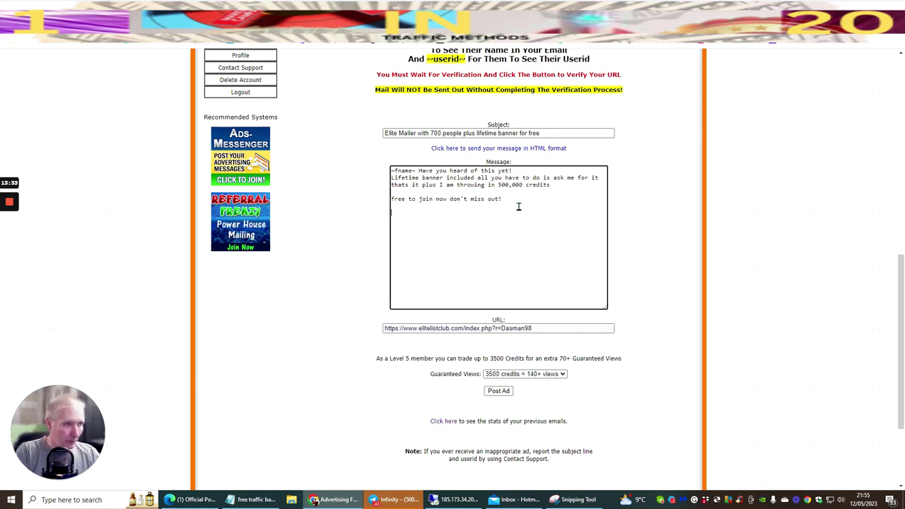
text(1)
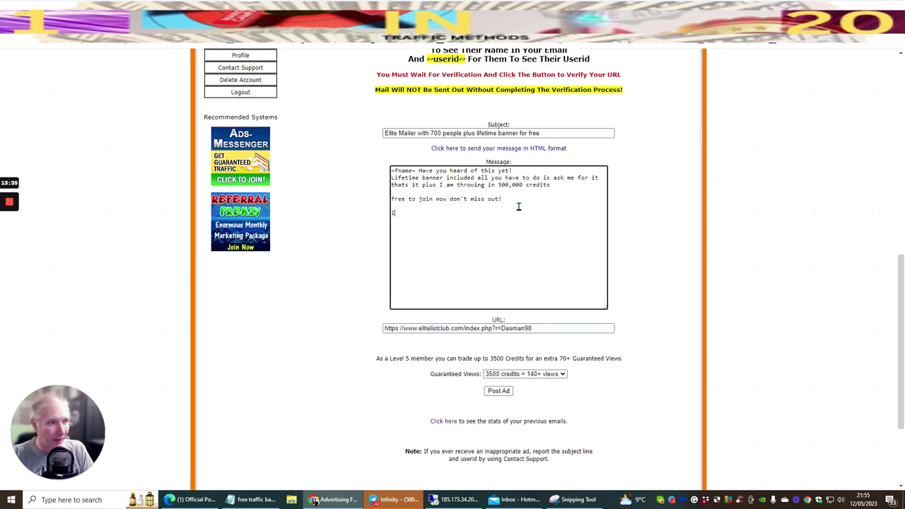
text(imited t)
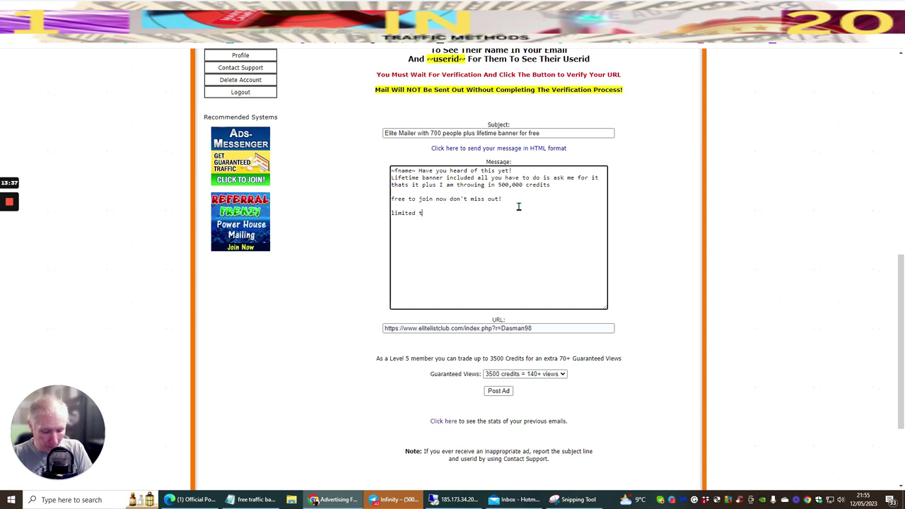
text(ime)
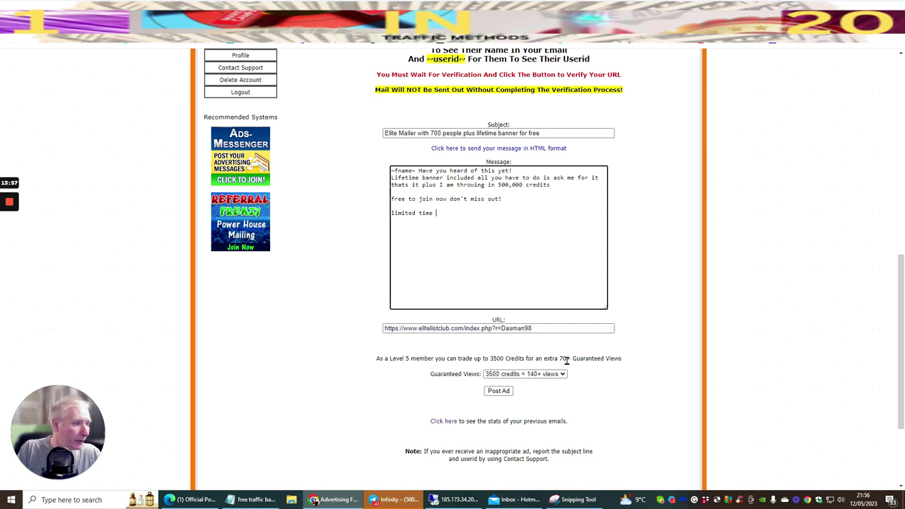
Select 3500 credits for 140+ guaranteed views on the Credit Mailer ad and post the ad.
scroll(635, 293, down, 2)
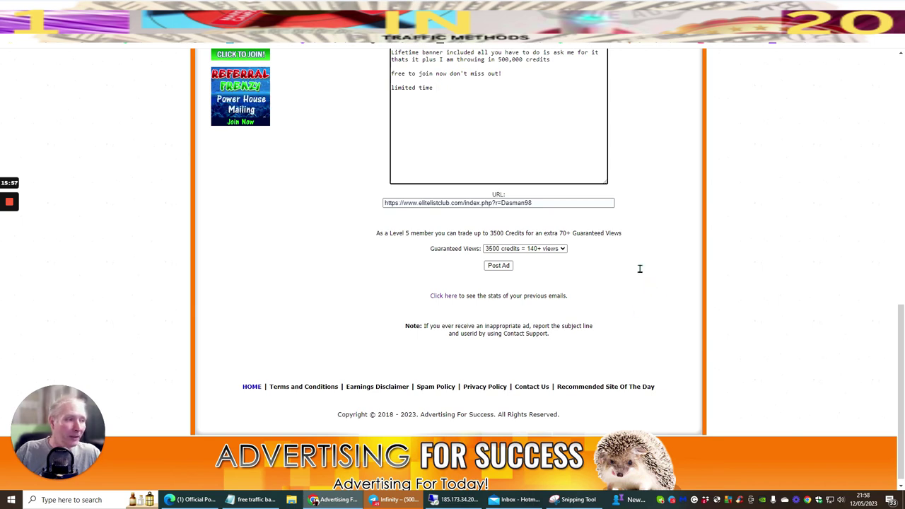
click(561, 249)
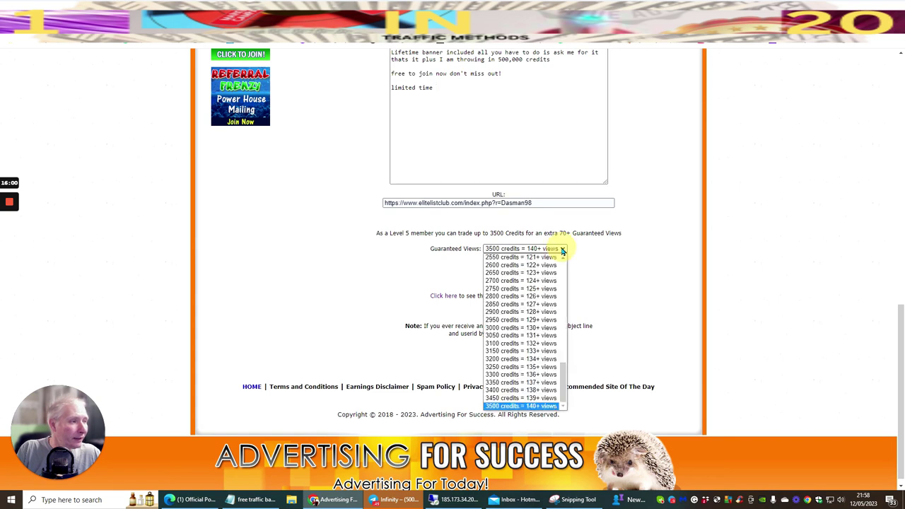
click(503, 407)
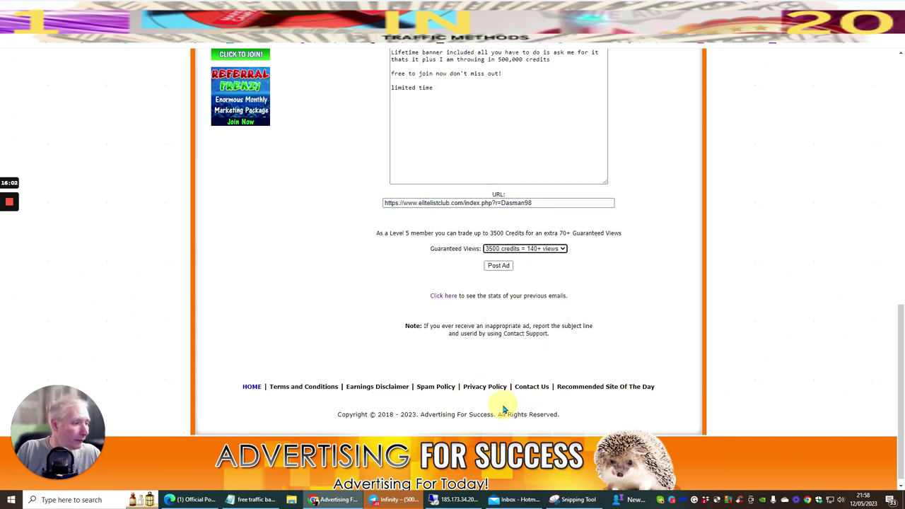
click(498, 267)
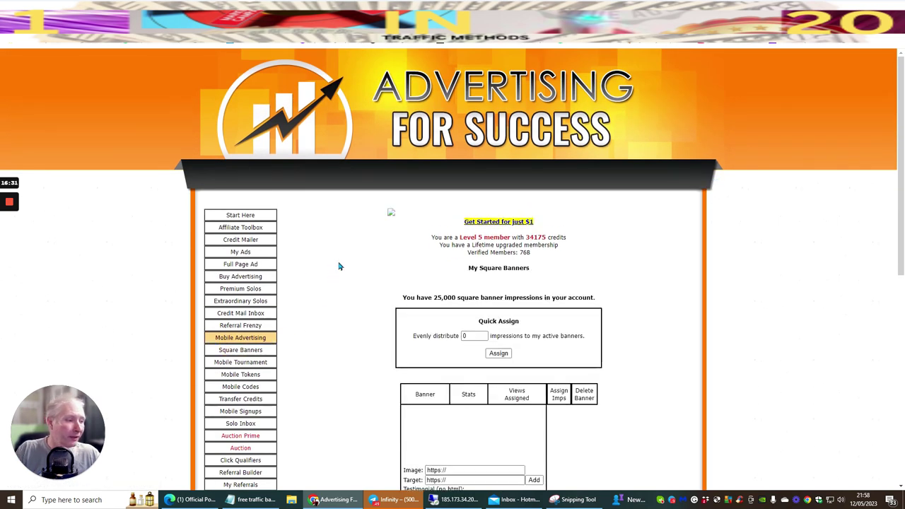
Open the My Referrals page in the member area and review the sponsor and referral details.
scroll(340, 267, down, 2)
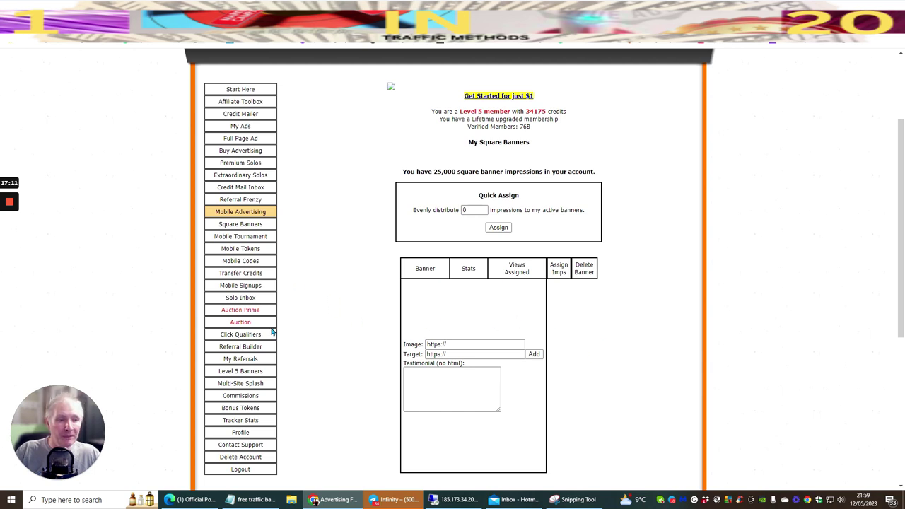
click(237, 358)
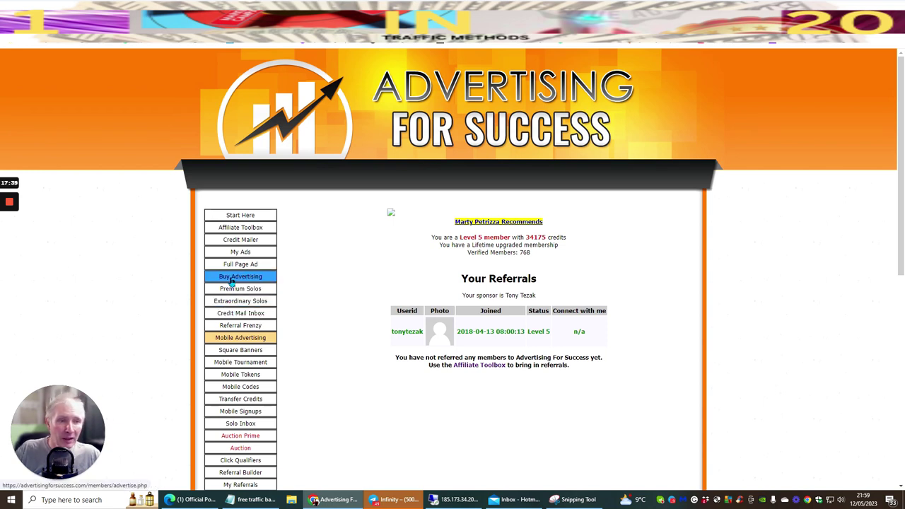
scroll(313, 299, down, 1)
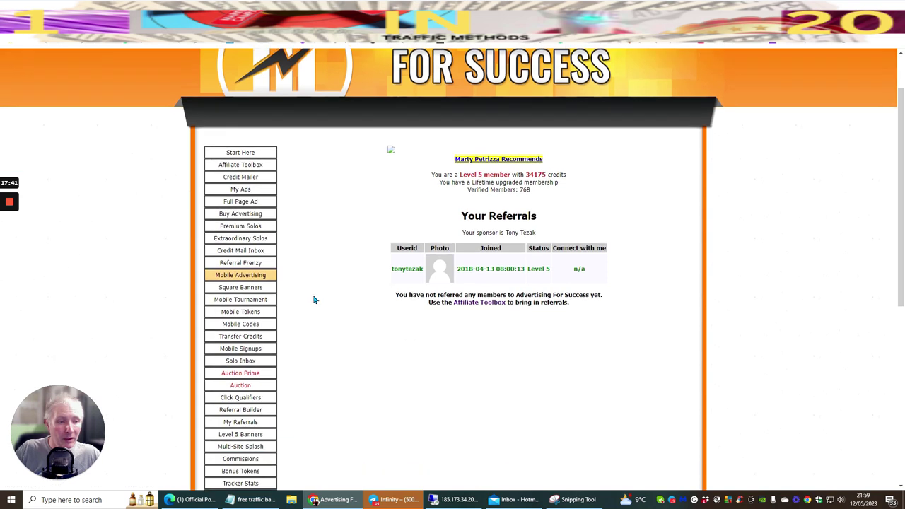
click(248, 277)
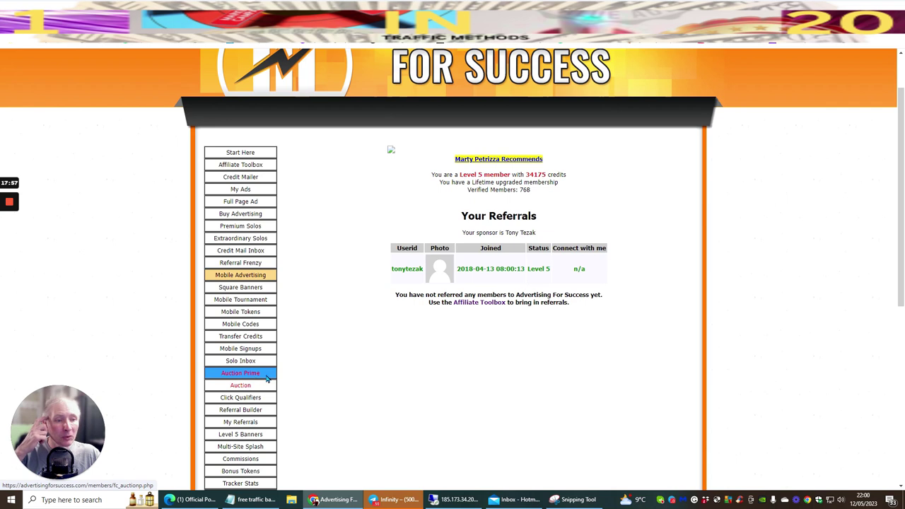
Open the Contact Support page and look over its ticket options and new support request form.
scroll(306, 324, down, 2)
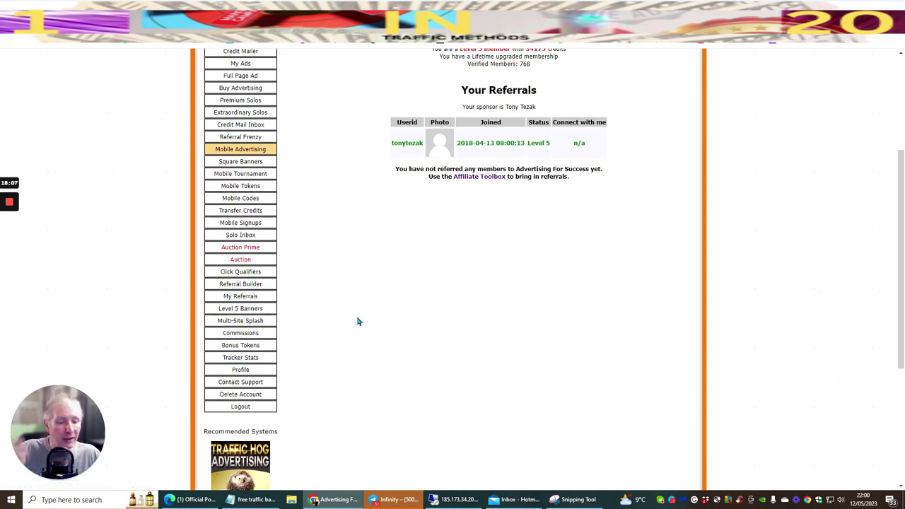
click(241, 381)
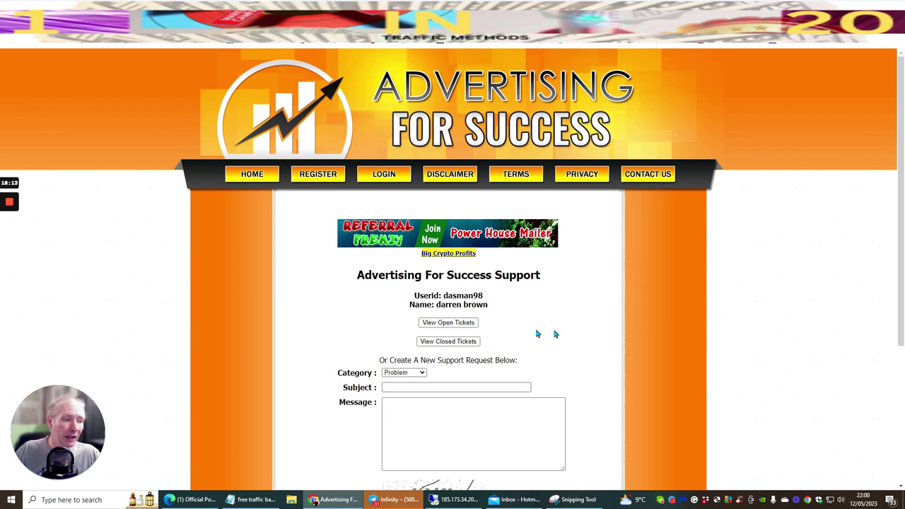
scroll(560, 326, down, 2)
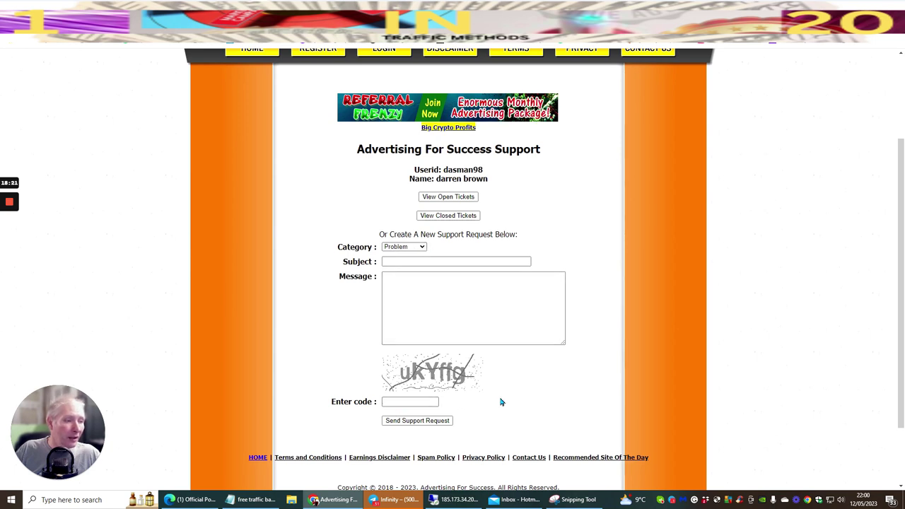
scroll(550, 299, up, 2)
scroll(552, 299, up, 1)
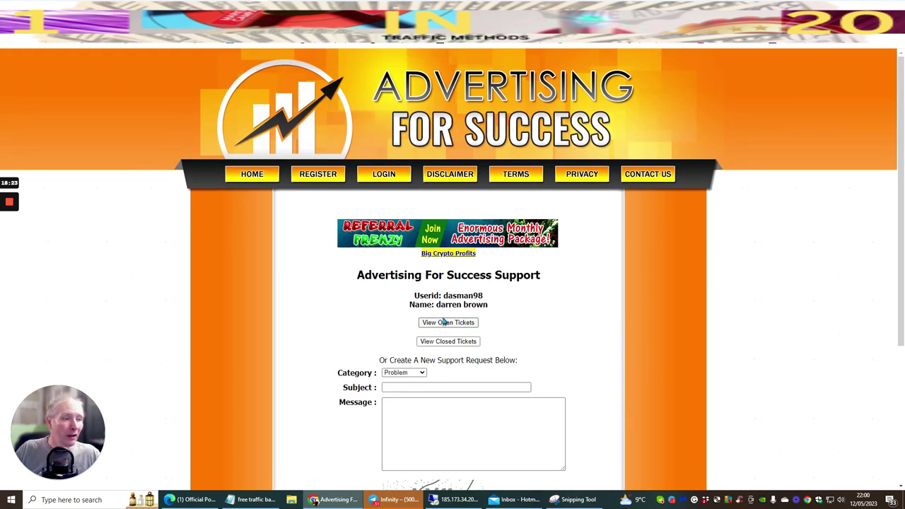